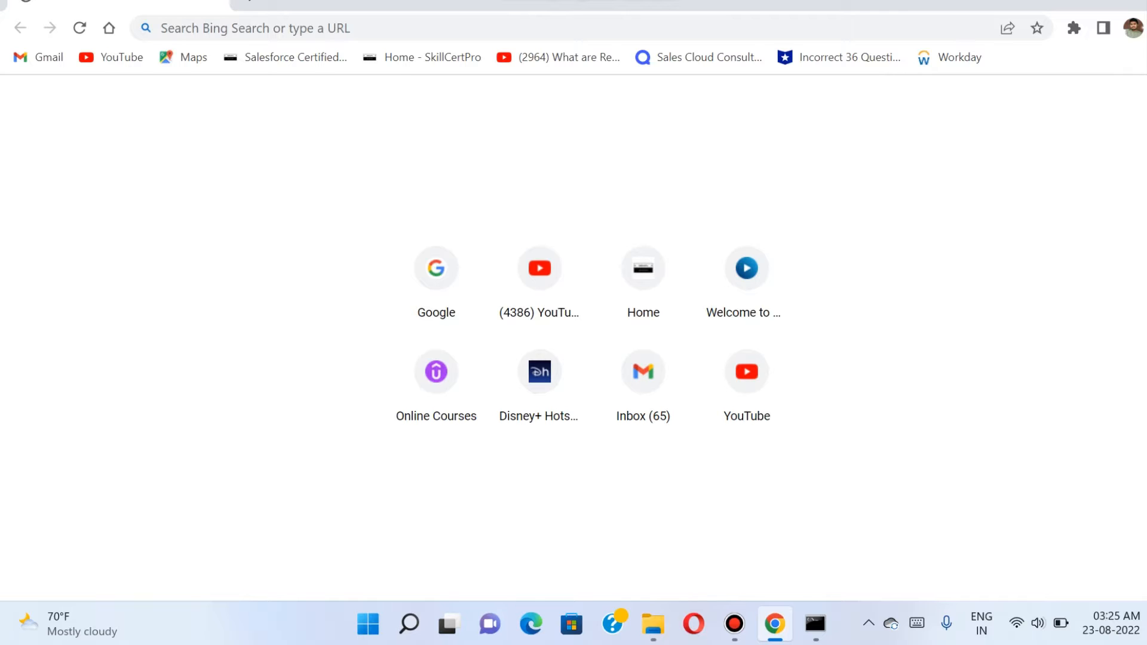
Search the web for "eclipse IDE" and open the Eclipse Foundation's Desktop & Web IDEs page.
click(255, 28)
text(eclip)
key(Down)
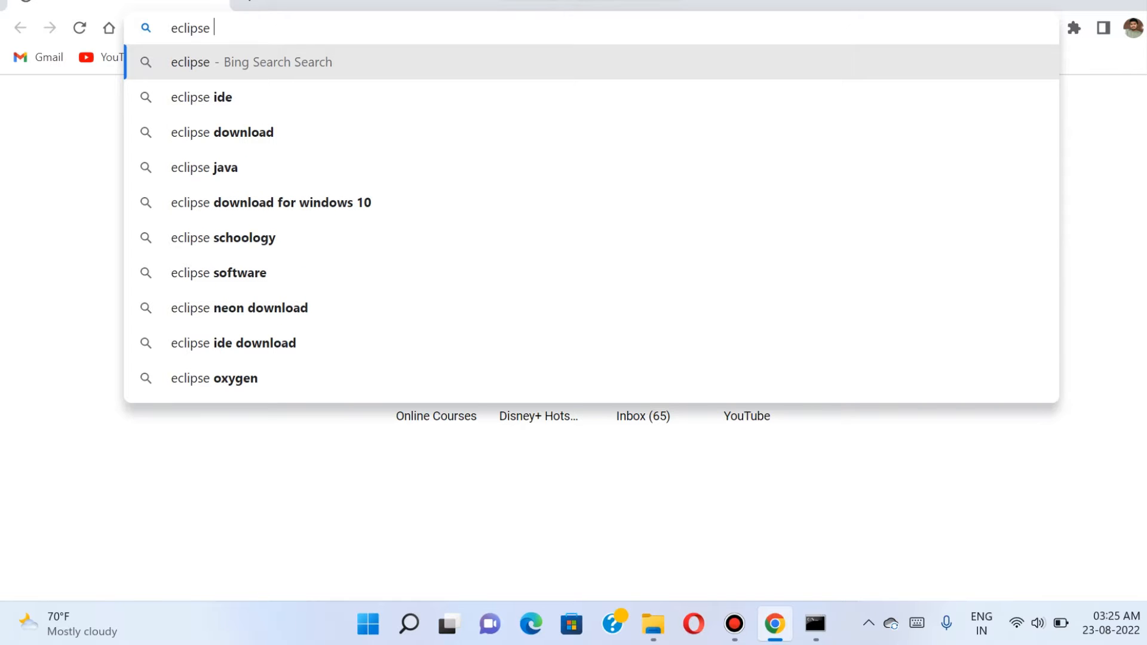
text(IDE)
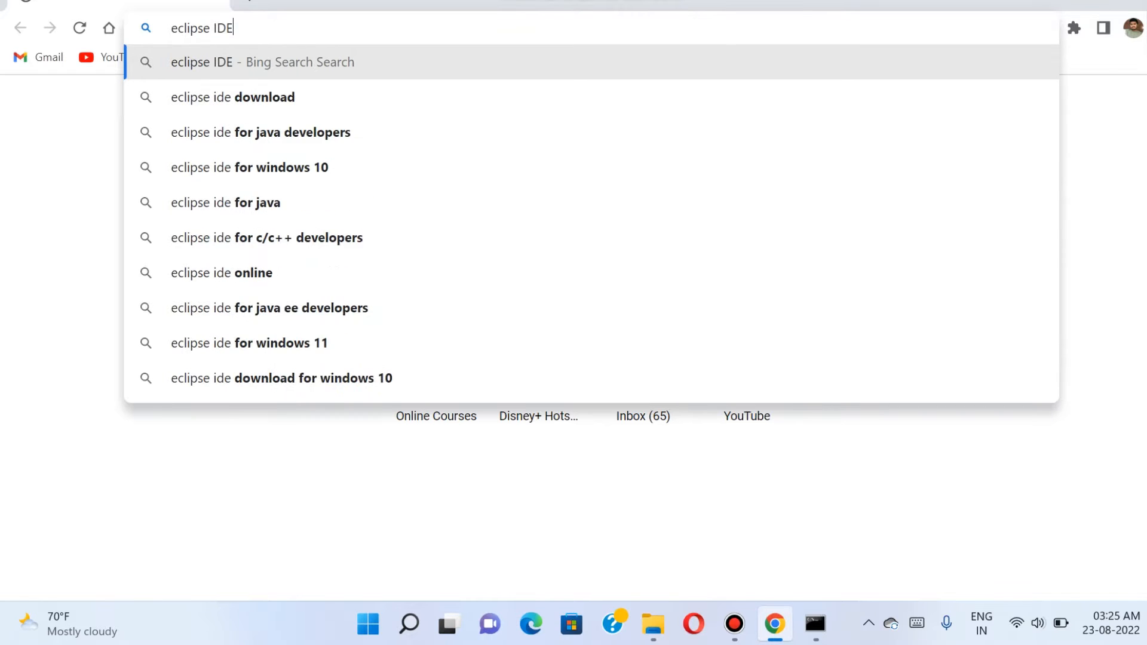
key(Return)
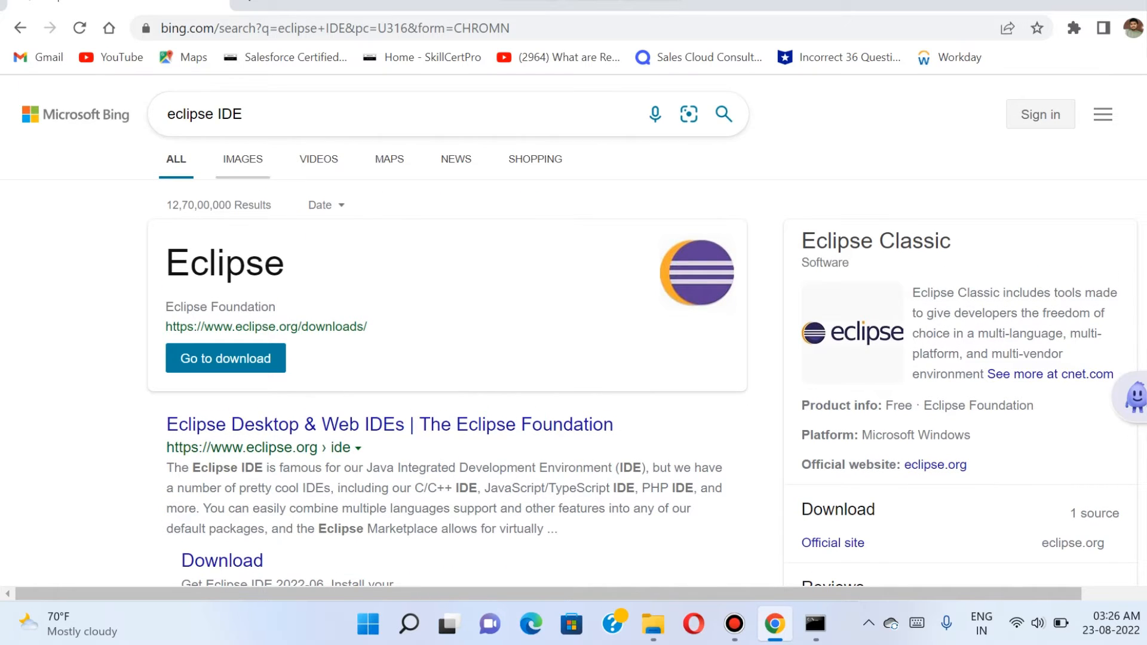
scroll(632, 331, down, 1)
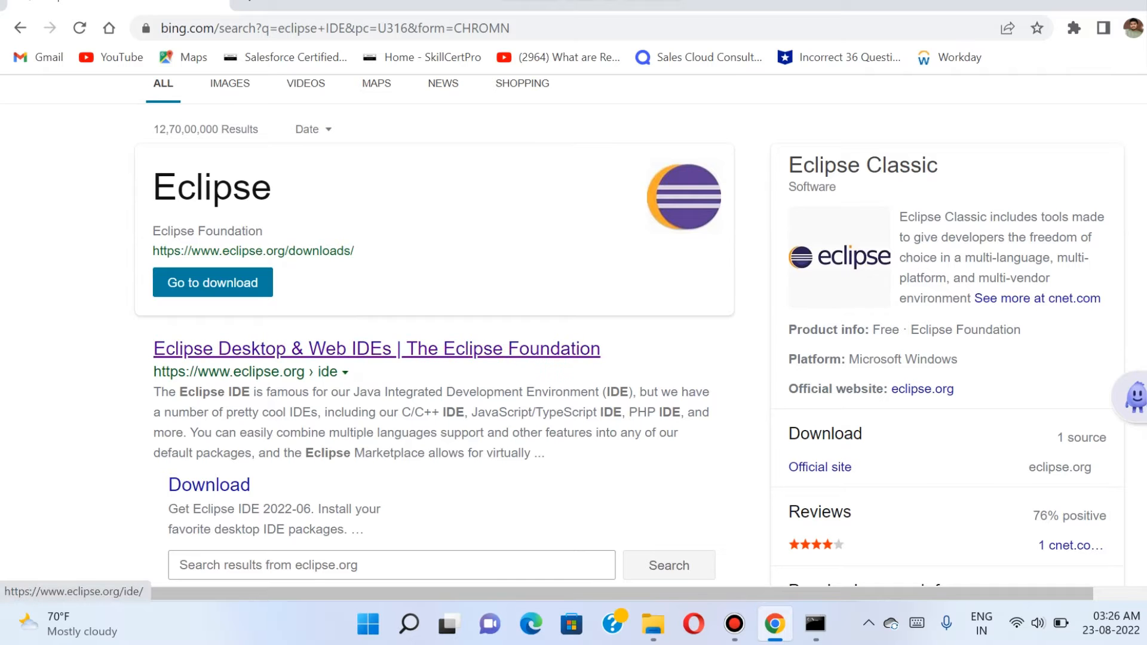
click(377, 349)
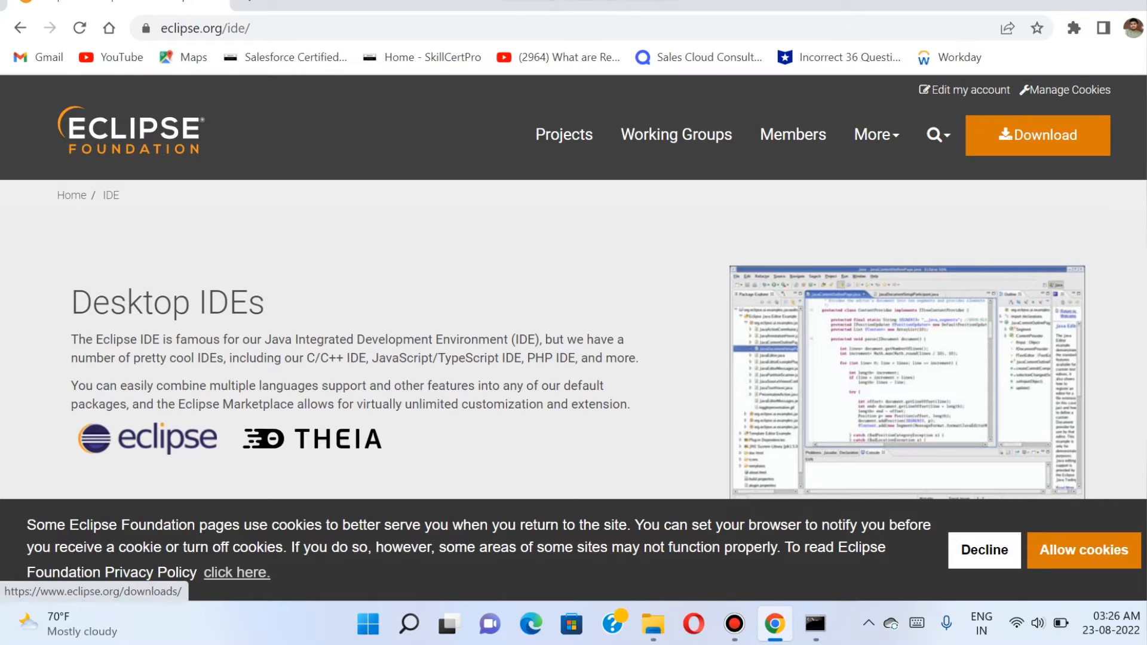
Download the Eclipse IDE 2022-06 x86_64 installer from the Eclipse Foundation site.
click(1038, 135)
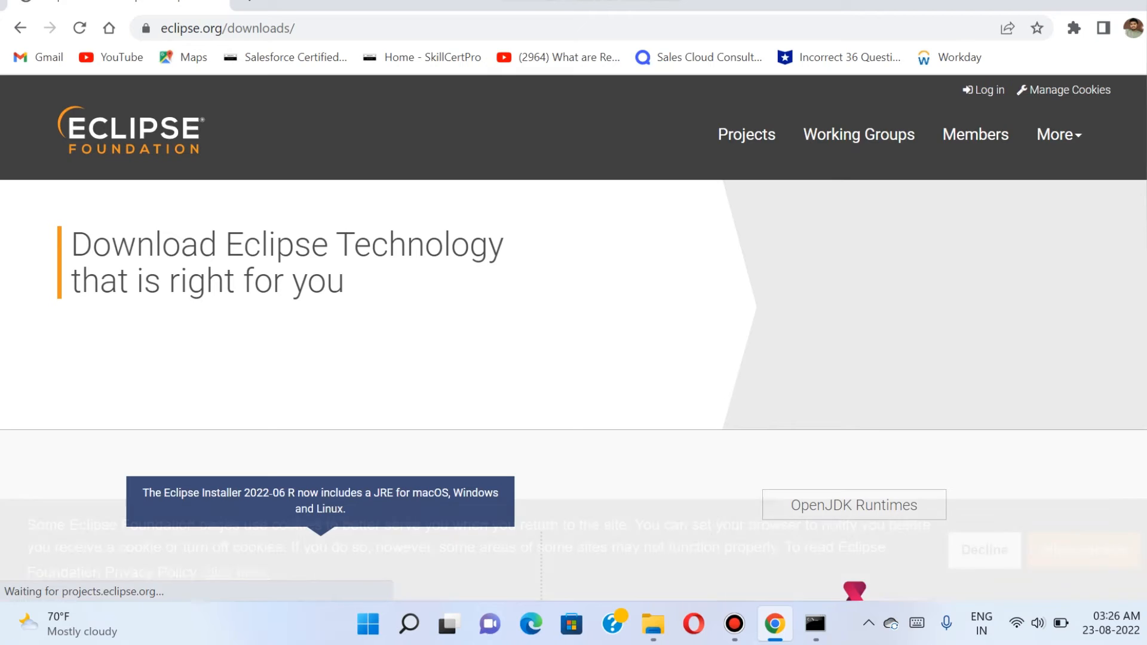
scroll(574, 287, down, 6)
scroll(573, 287, down, 1)
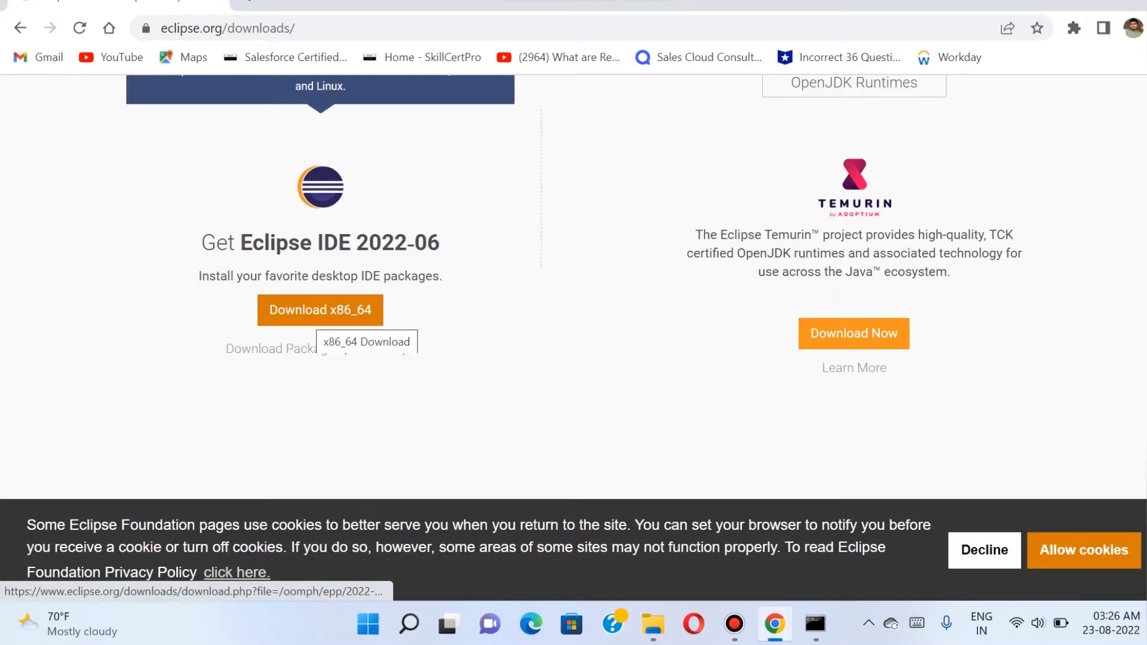
click(319, 311)
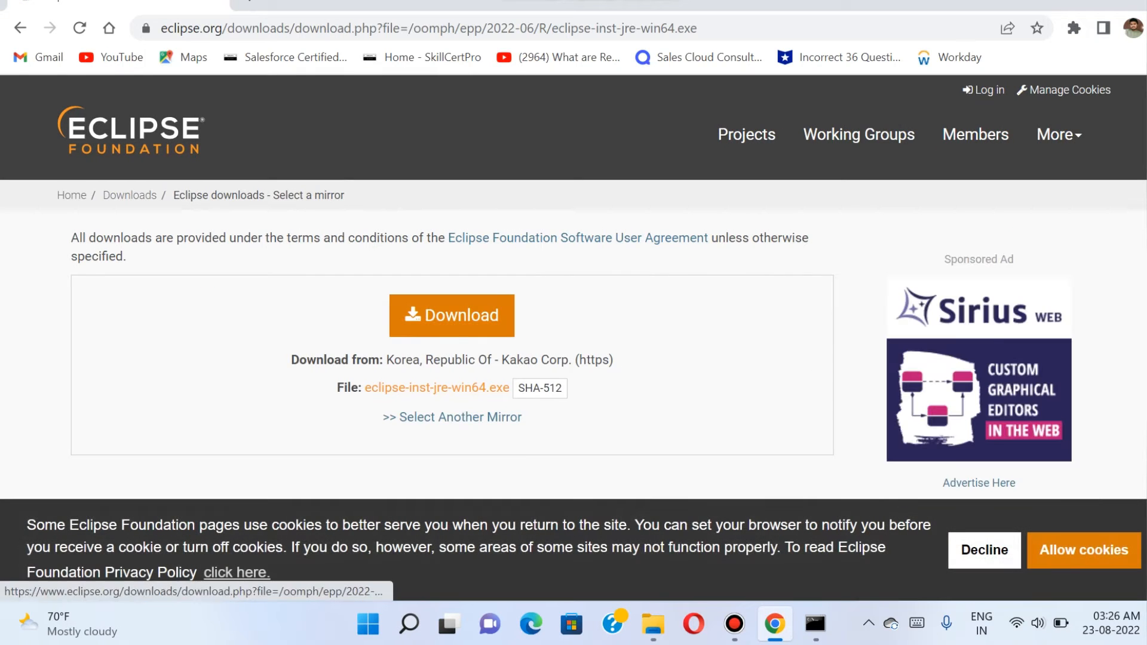
click(452, 316)
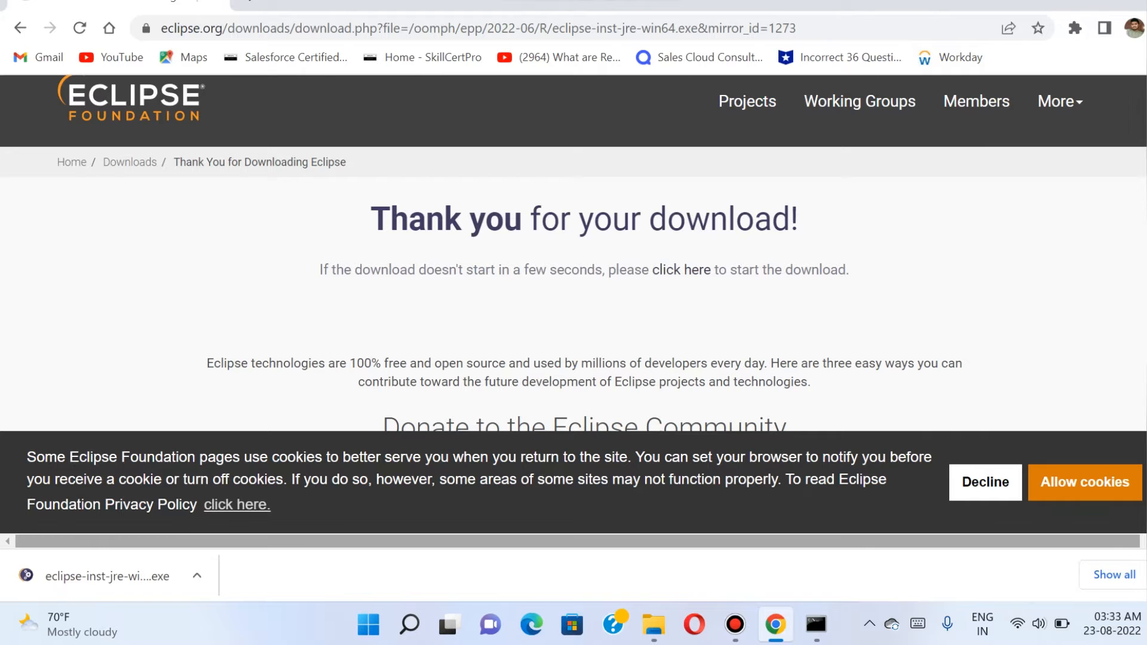
Show the downloaded Eclipse installer in its folder and run eclipse-inst-jre-win64 (1).exe.
click(197, 575)
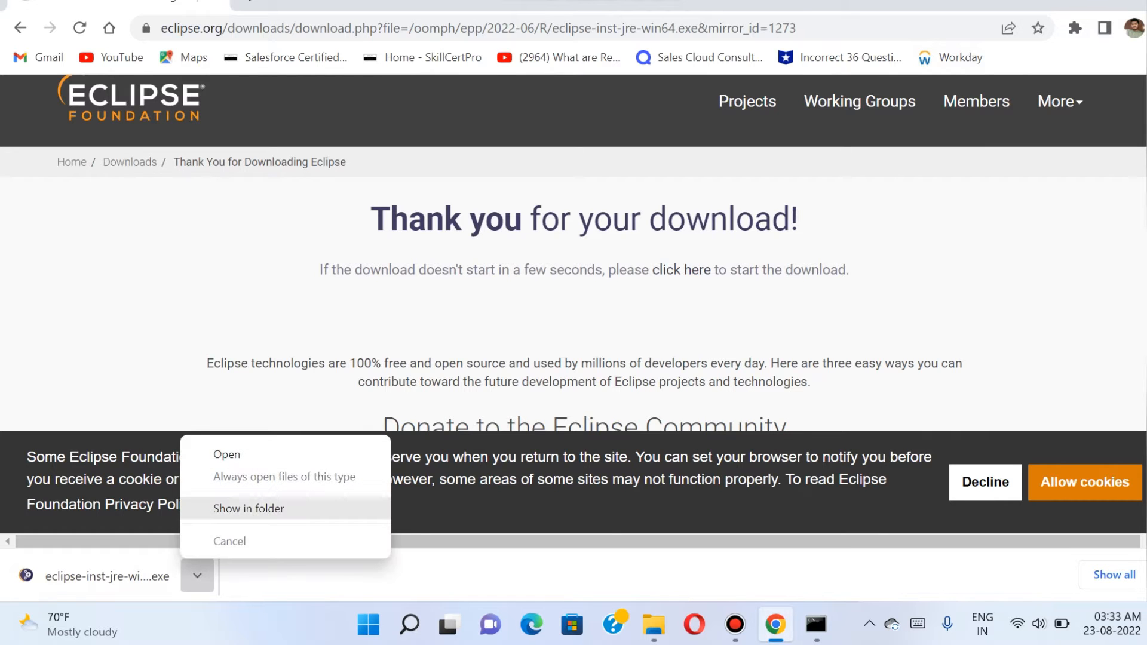
click(239, 509)
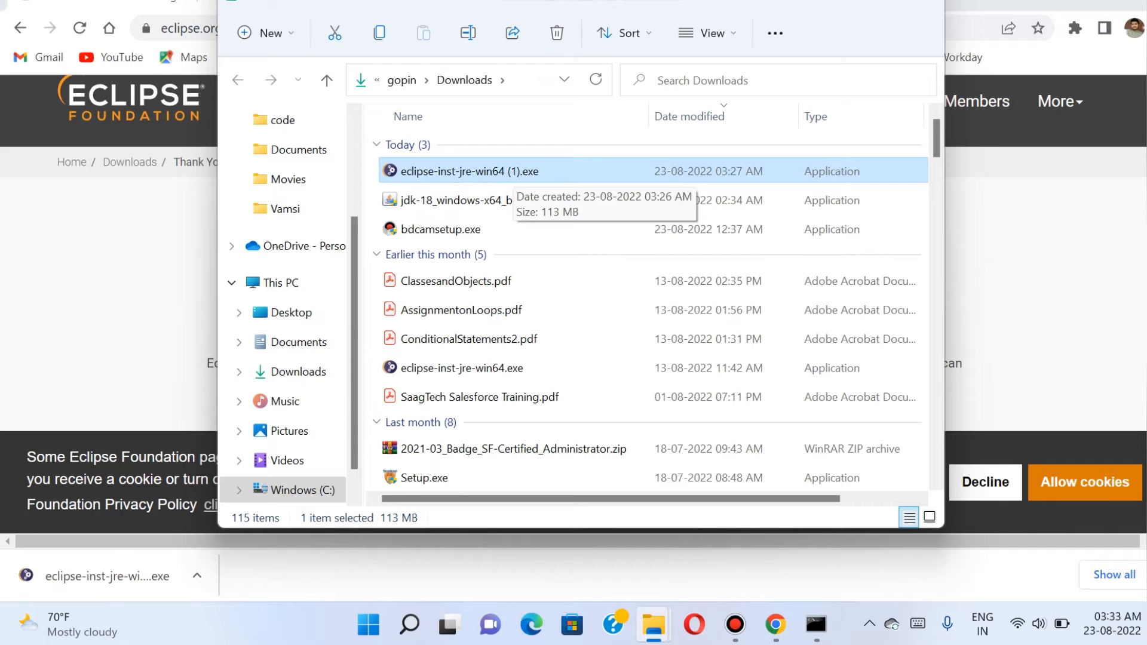
double_click(513, 172)
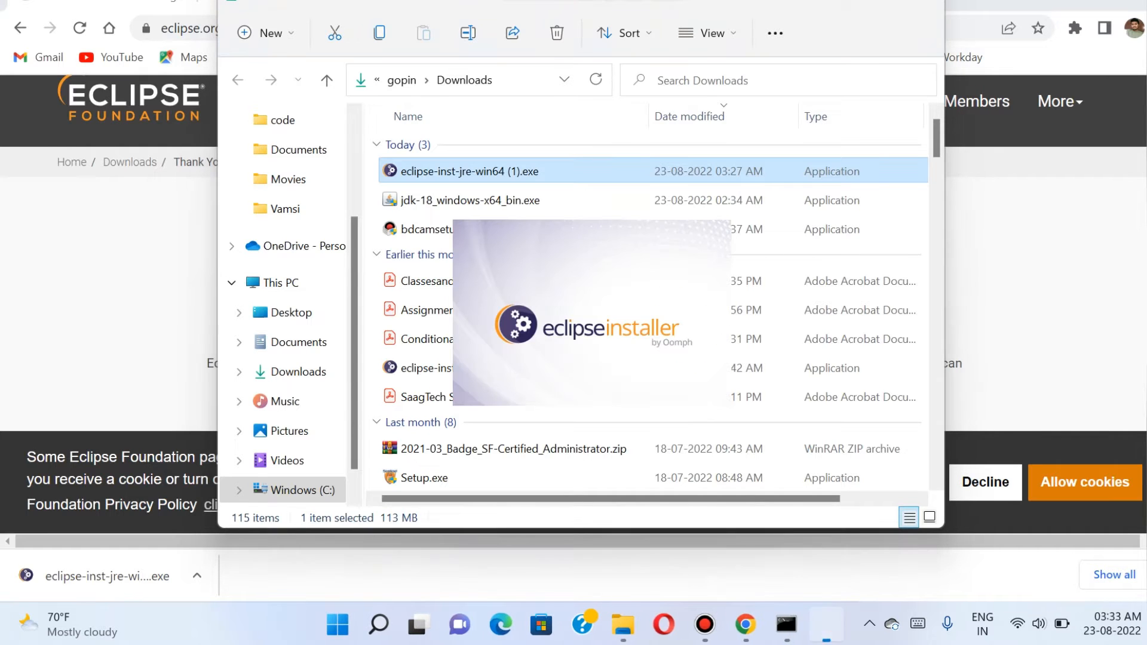
click(657, 145)
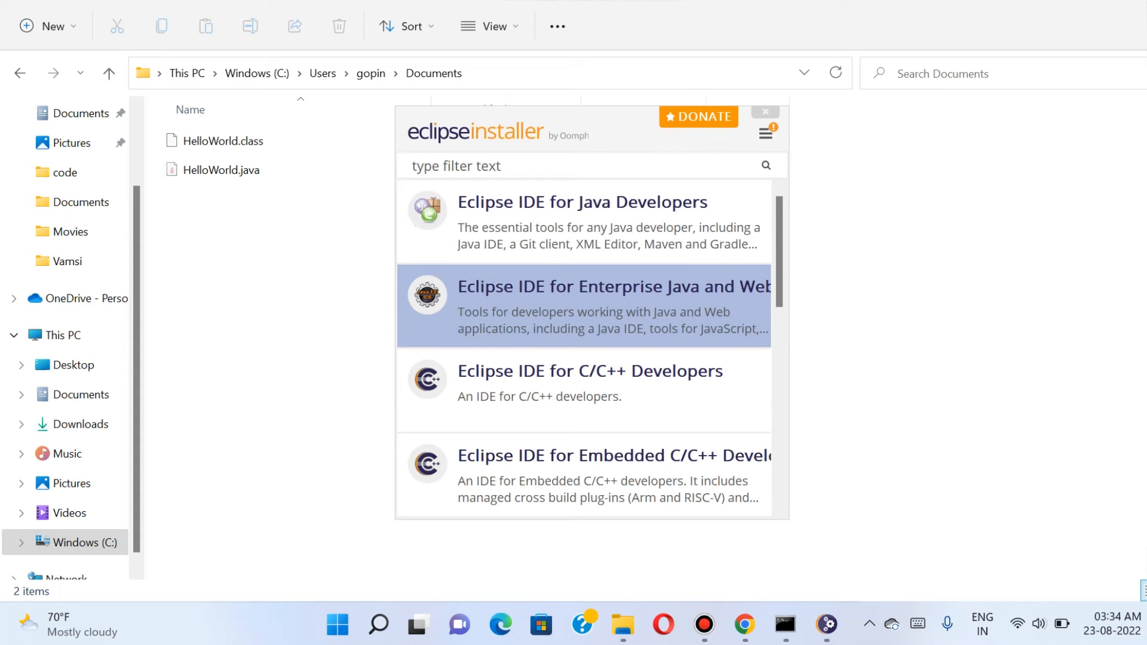
Choose the Eclipse IDE for Java Developers package and install it with the offered JDK 18.0.2.1 and installation folder.
scroll(583, 347, down, 5)
scroll(584, 346, up, 5)
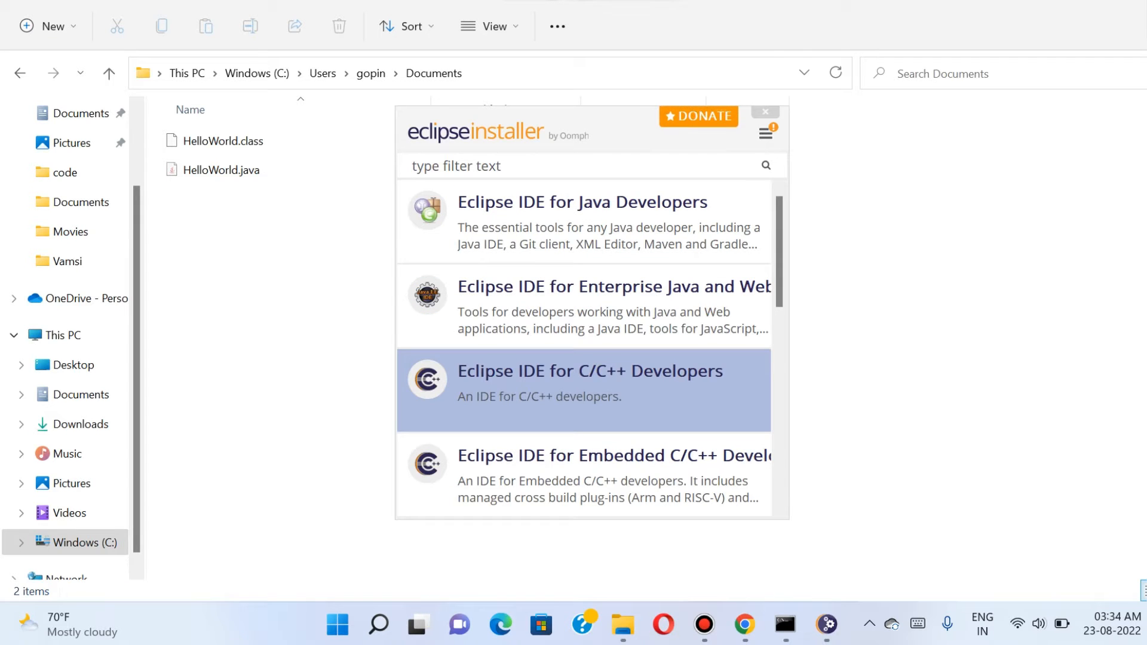
scroll(584, 347, down, 9)
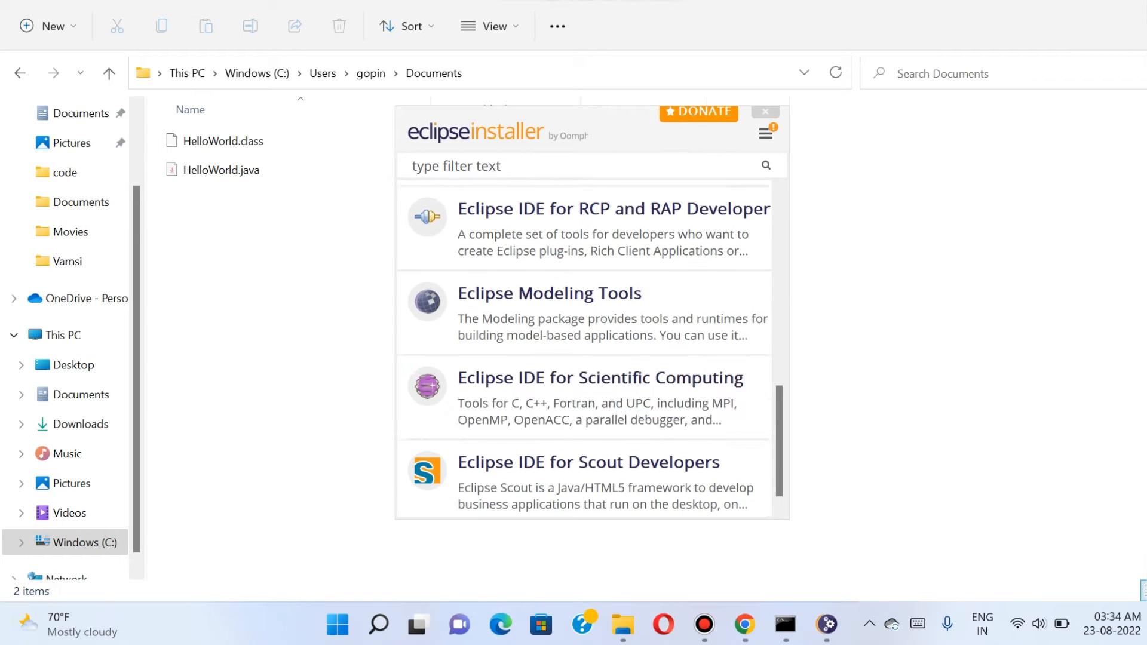
scroll(584, 346, up, 9)
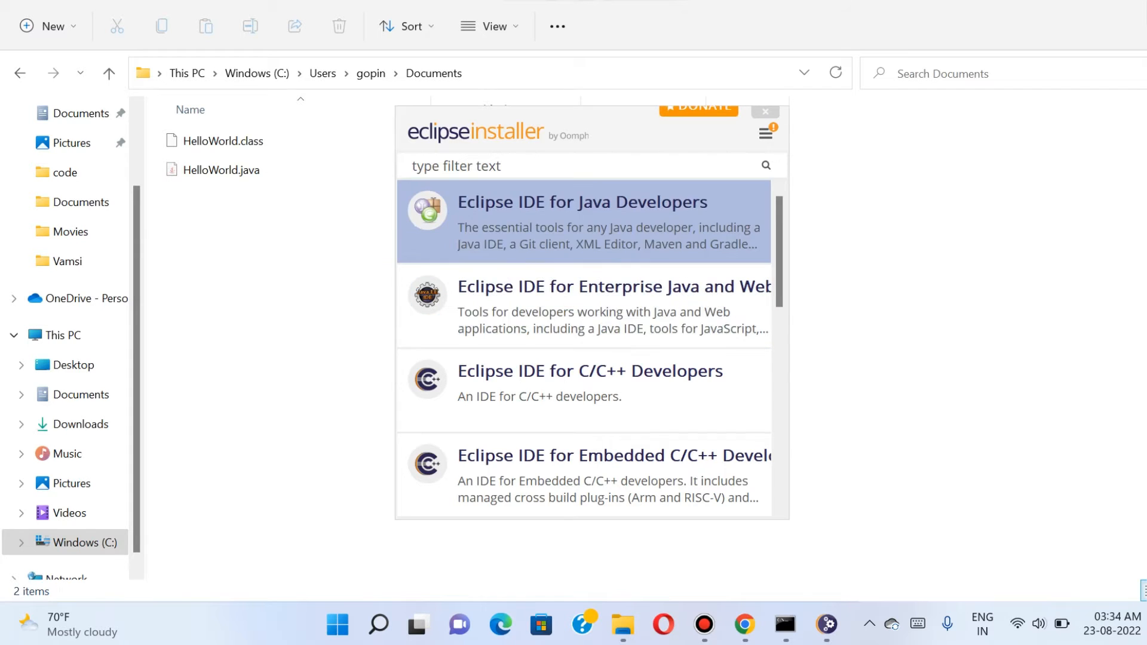
click(582, 221)
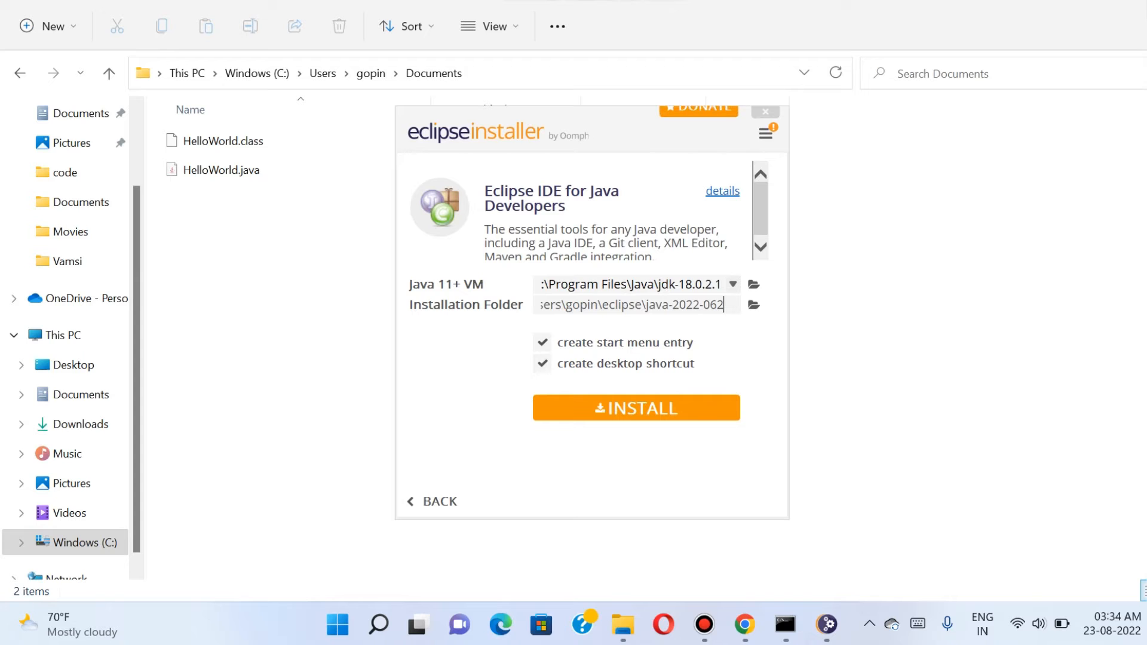
drag(789, 352, 881, 352)
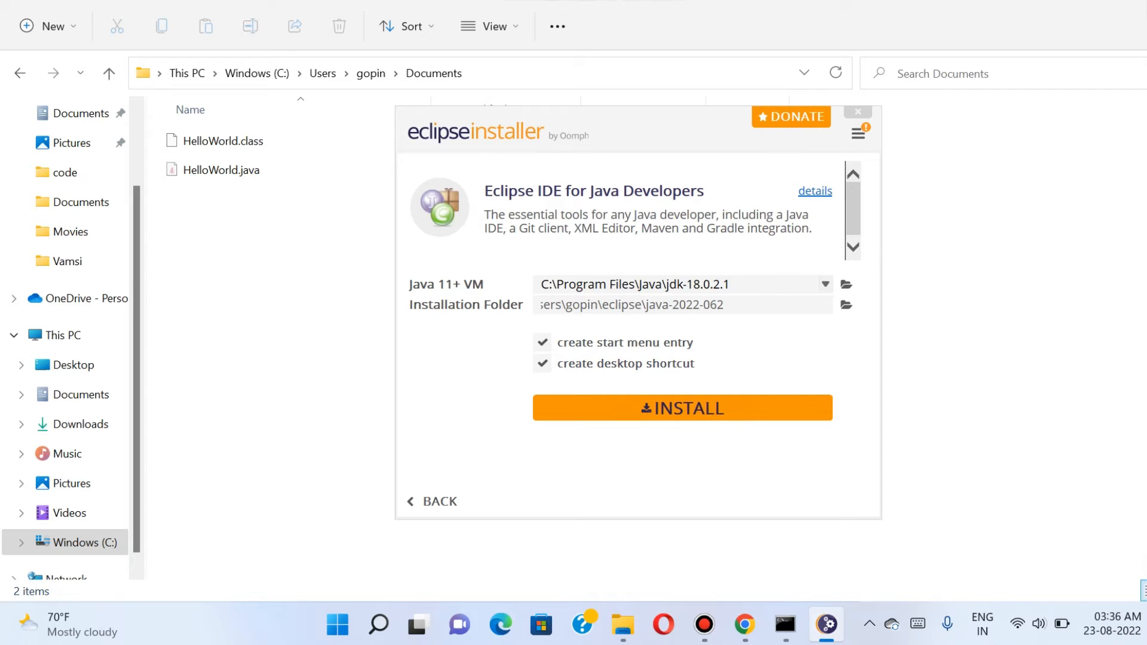
click(635, 408)
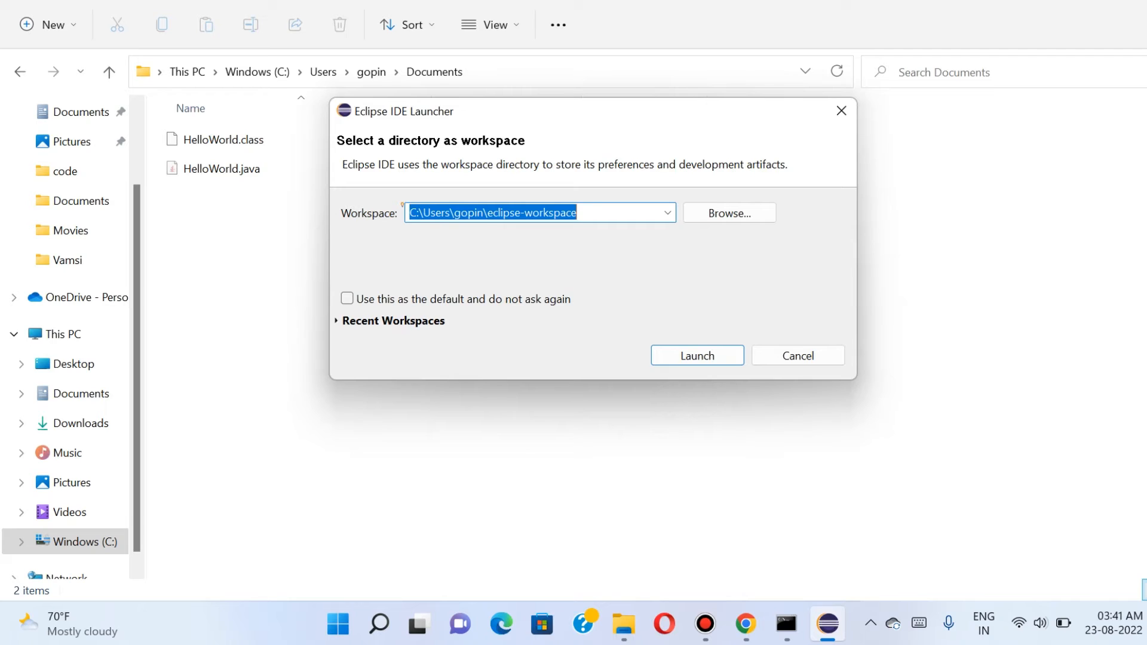
Create a folder named javacodes in Documents and launch the Eclipse IDE with it as the workspace.
click(525, 212)
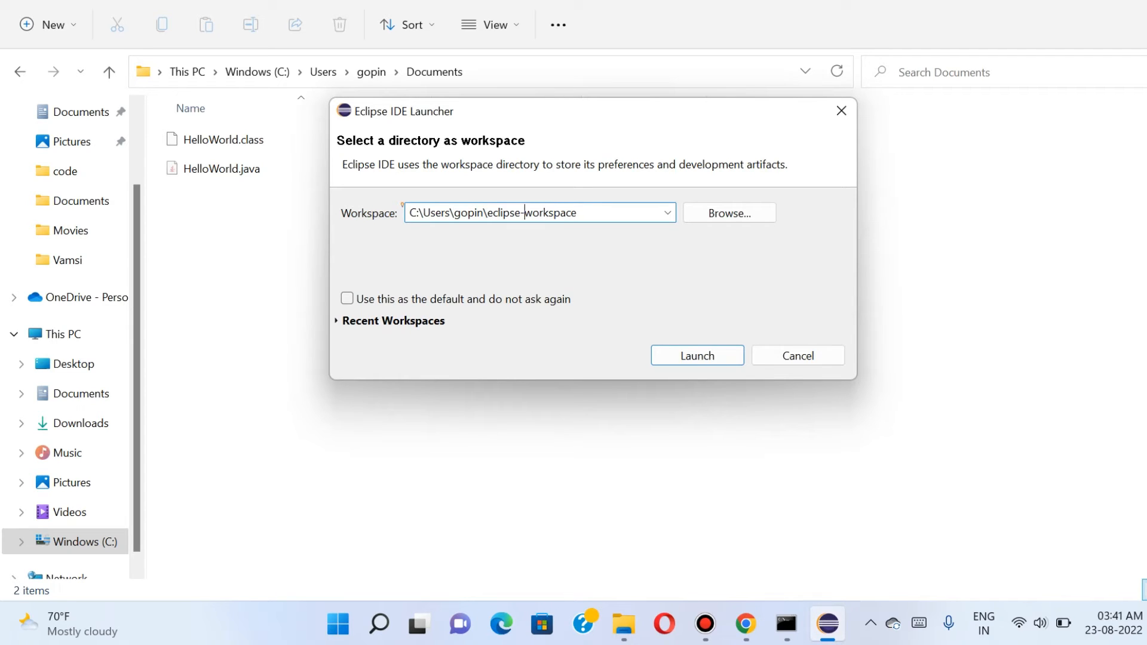
click(729, 213)
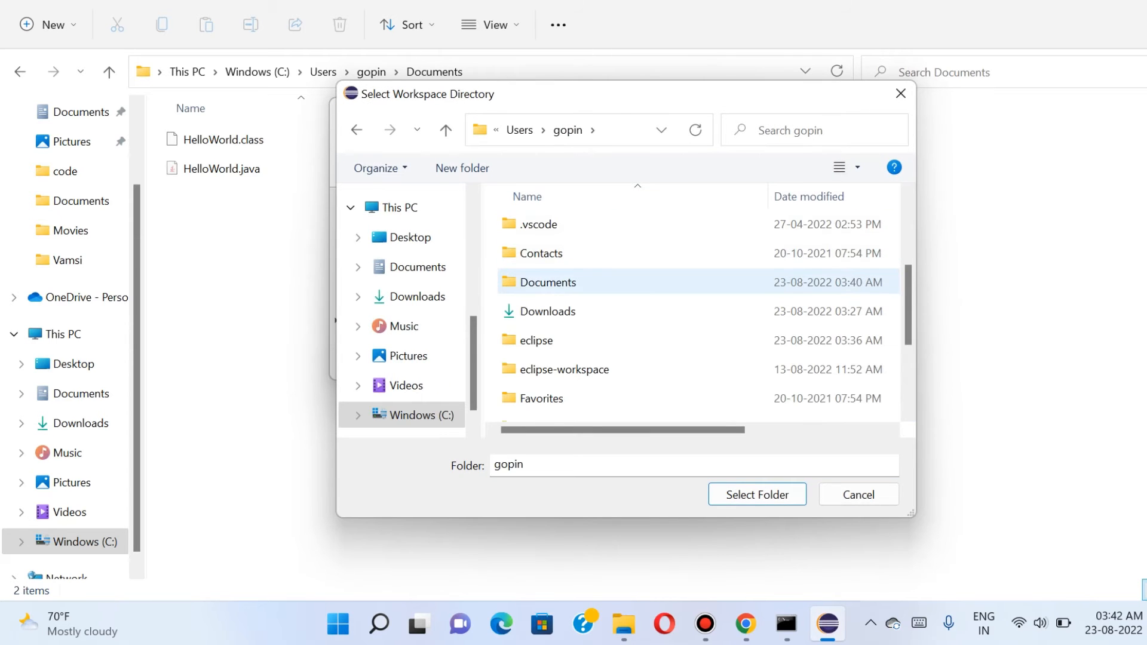
double_click(547, 281)
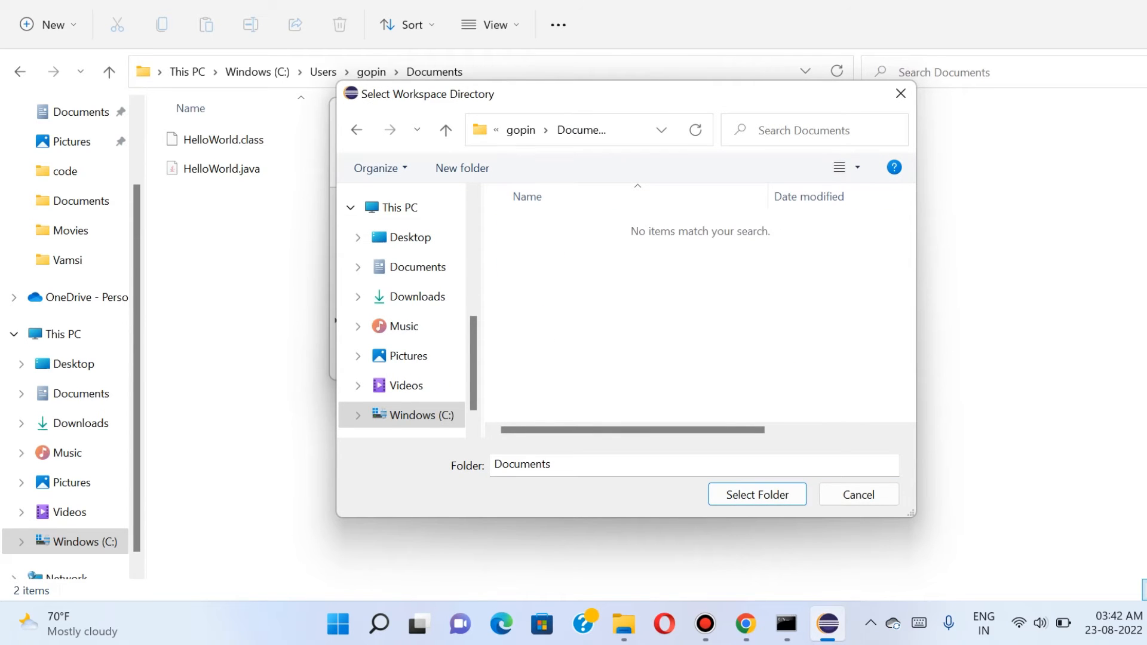
right_click(592, 258)
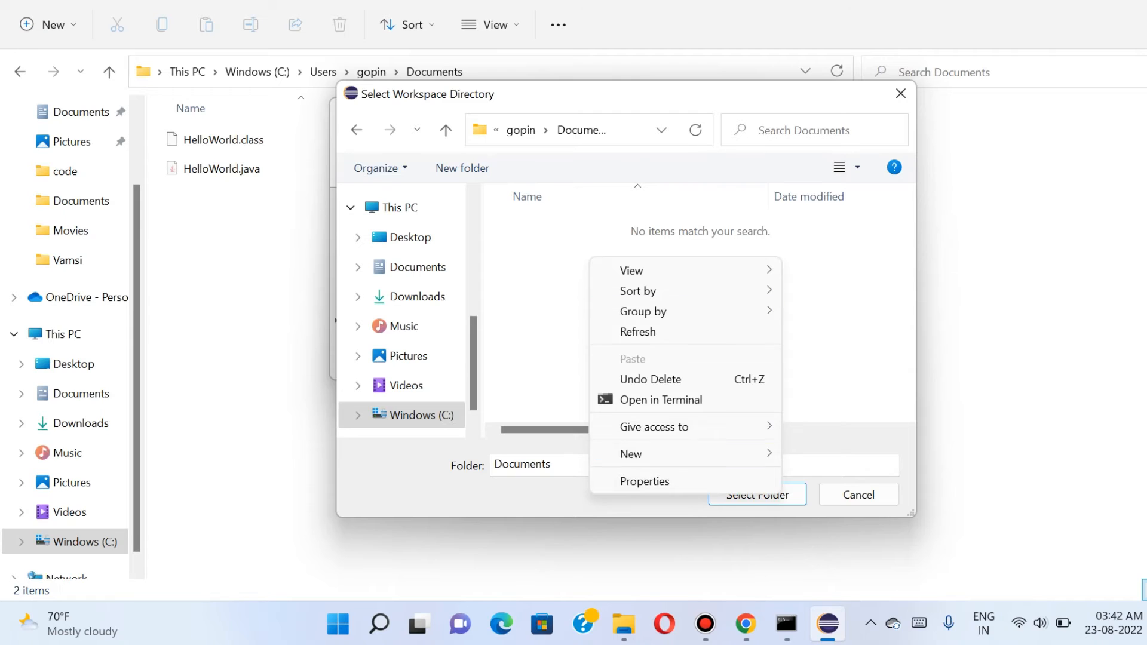
mouse_move(657, 454)
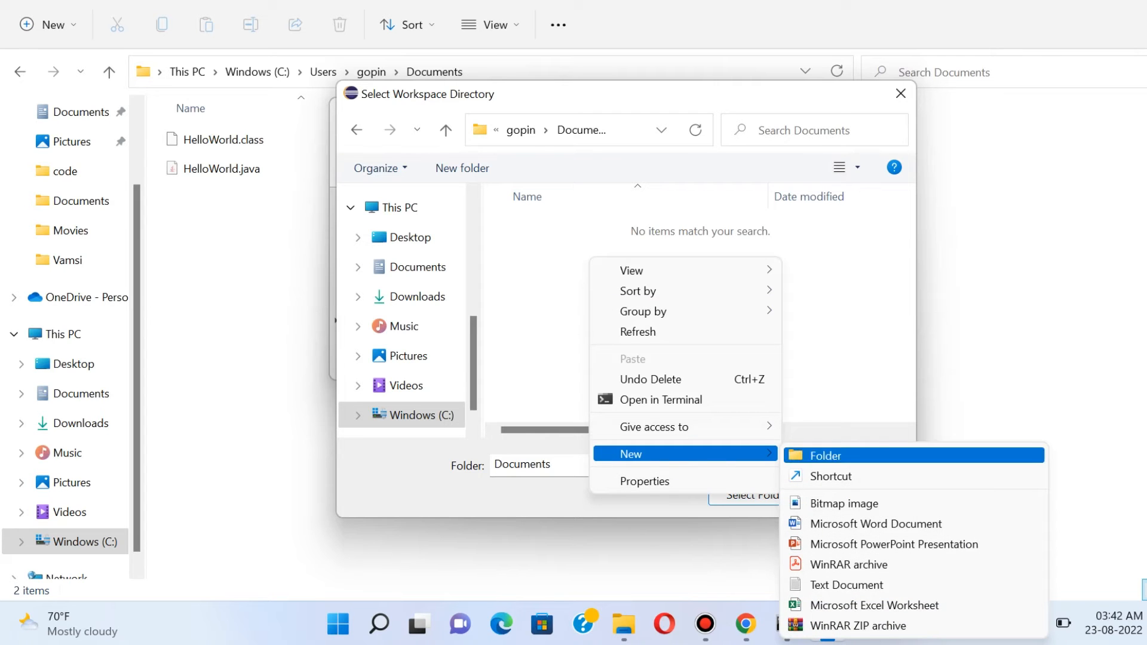
click(825, 456)
text(jav)
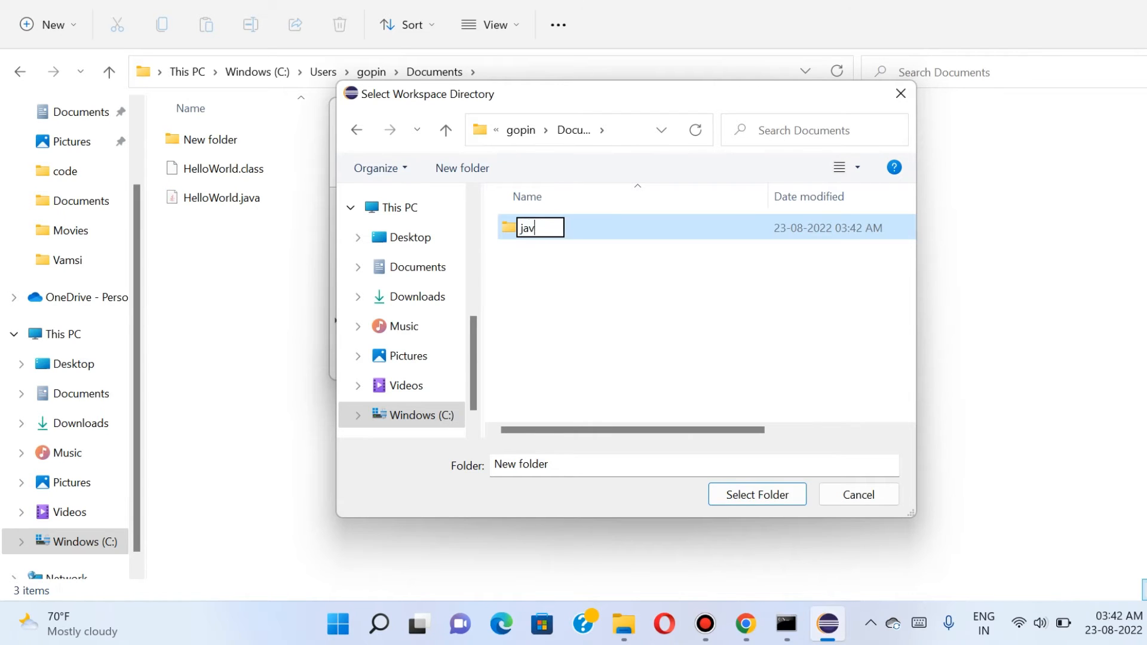
text(acodes)
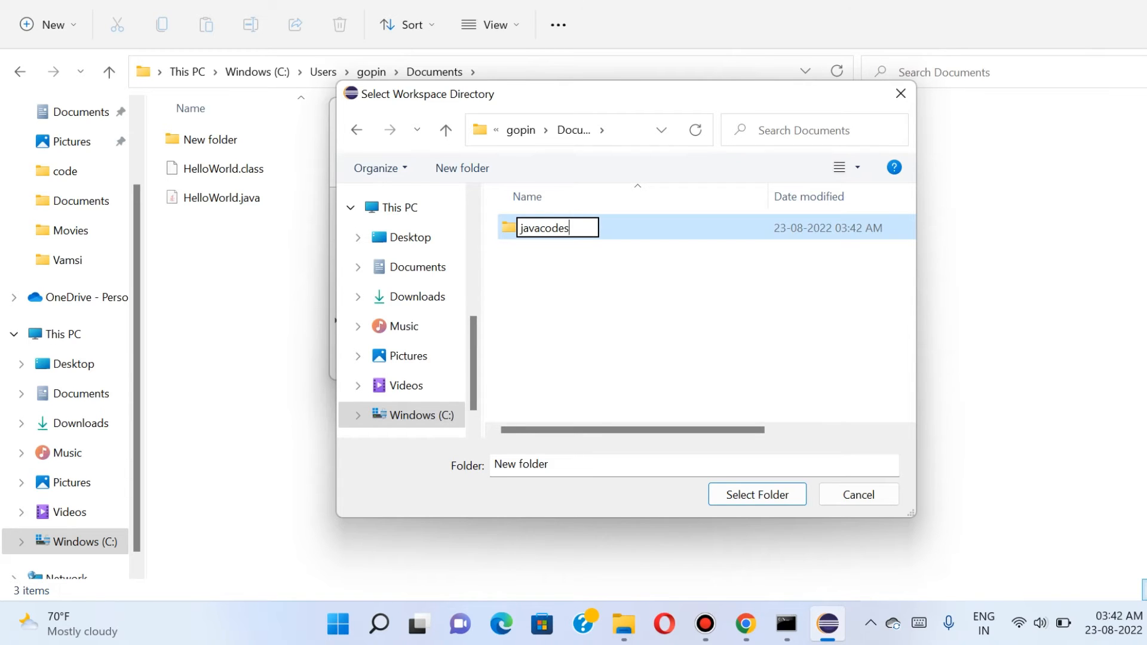
key(Return)
key(Return)
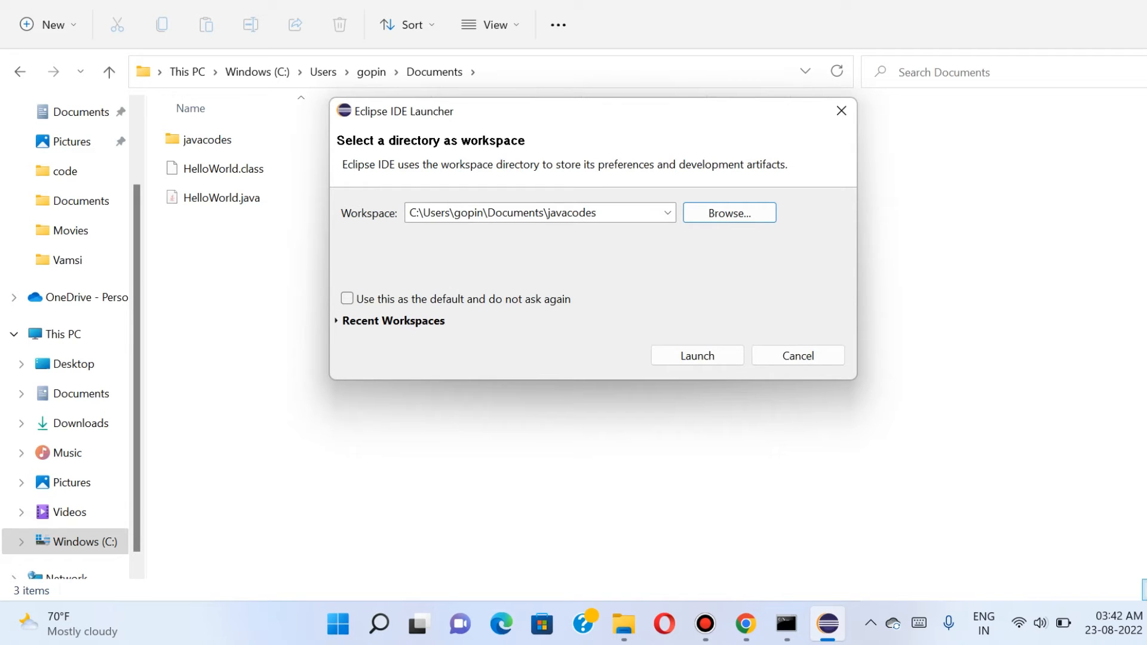
click(697, 355)
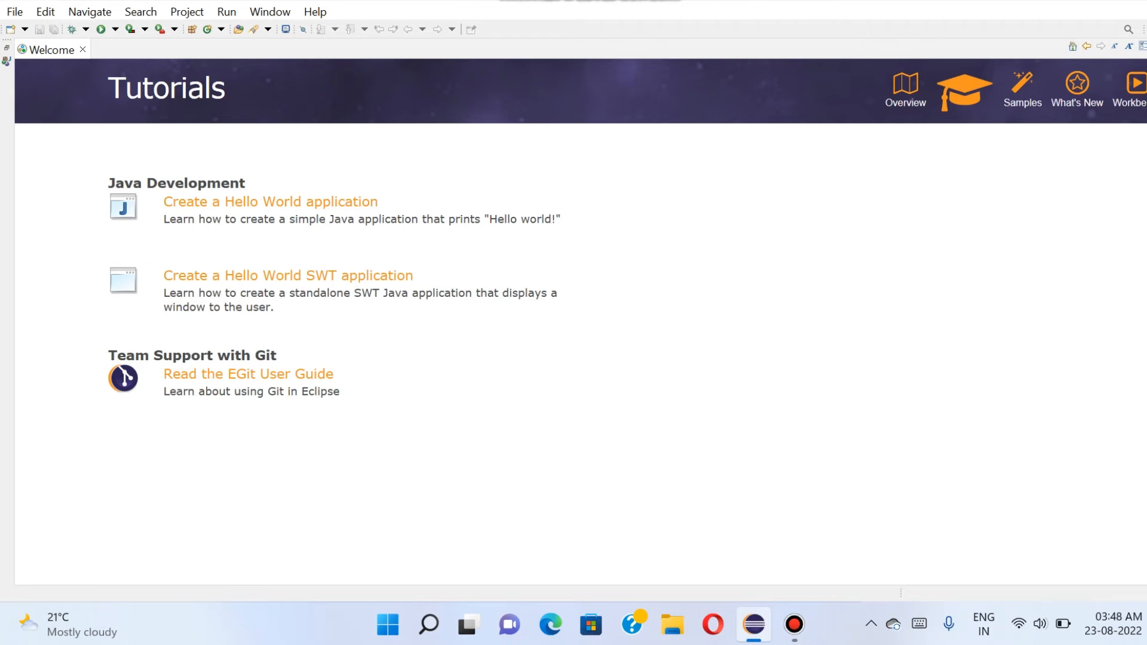
Close the Welcome page and create a Java project named FirstProgram with a module-info.java file.
click(82, 49)
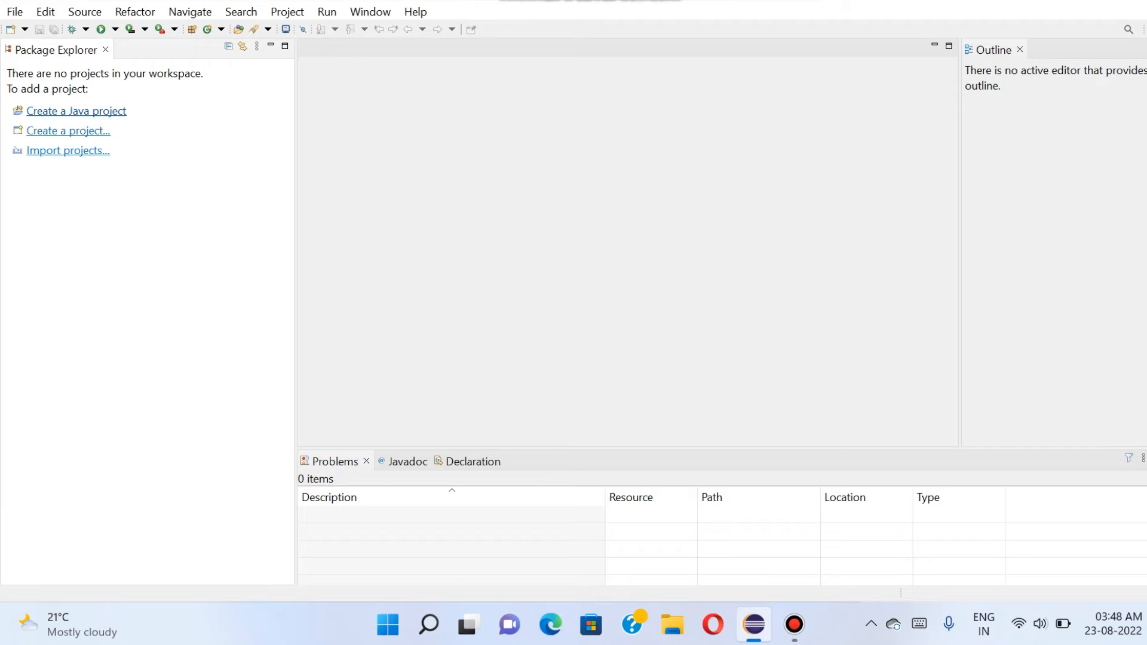
click(77, 111)
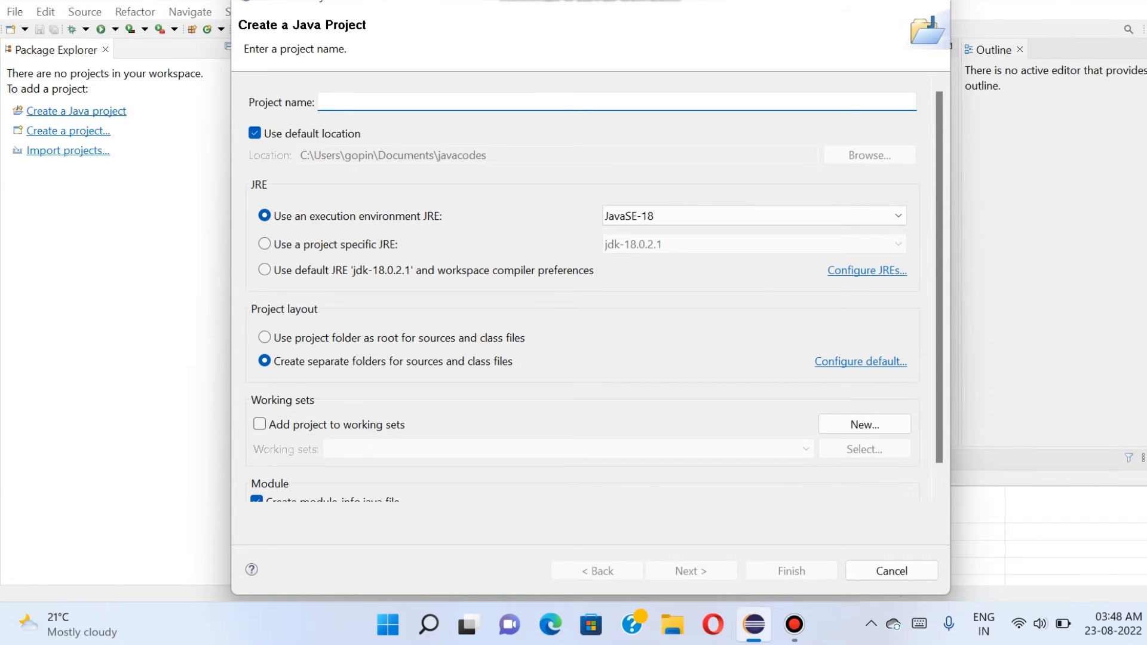
text(FirstPr)
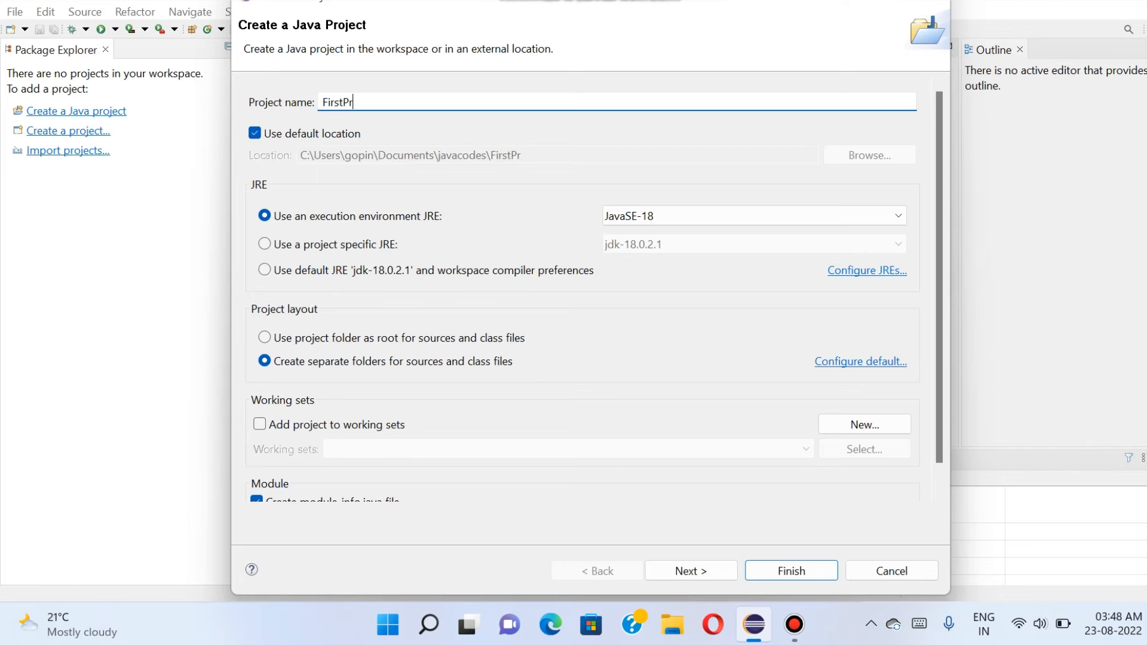
text(ogram)
key(Return)
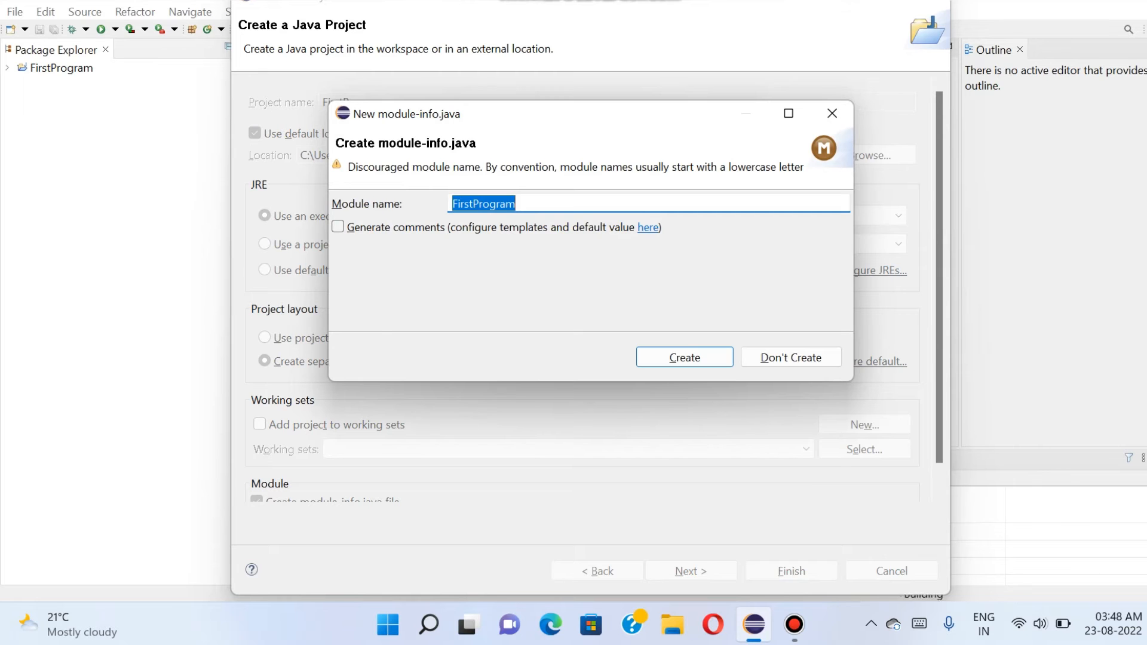
key(Return)
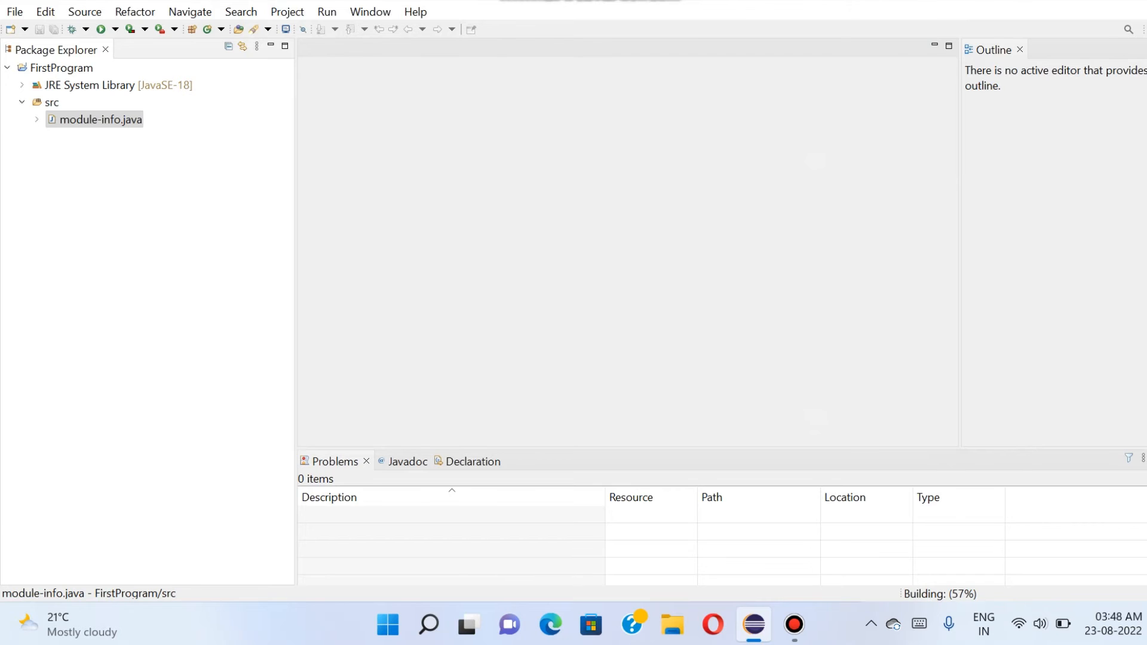
Create a package named com.techTalks in the src folder of the FirstProgram project.
right_click(52, 103)
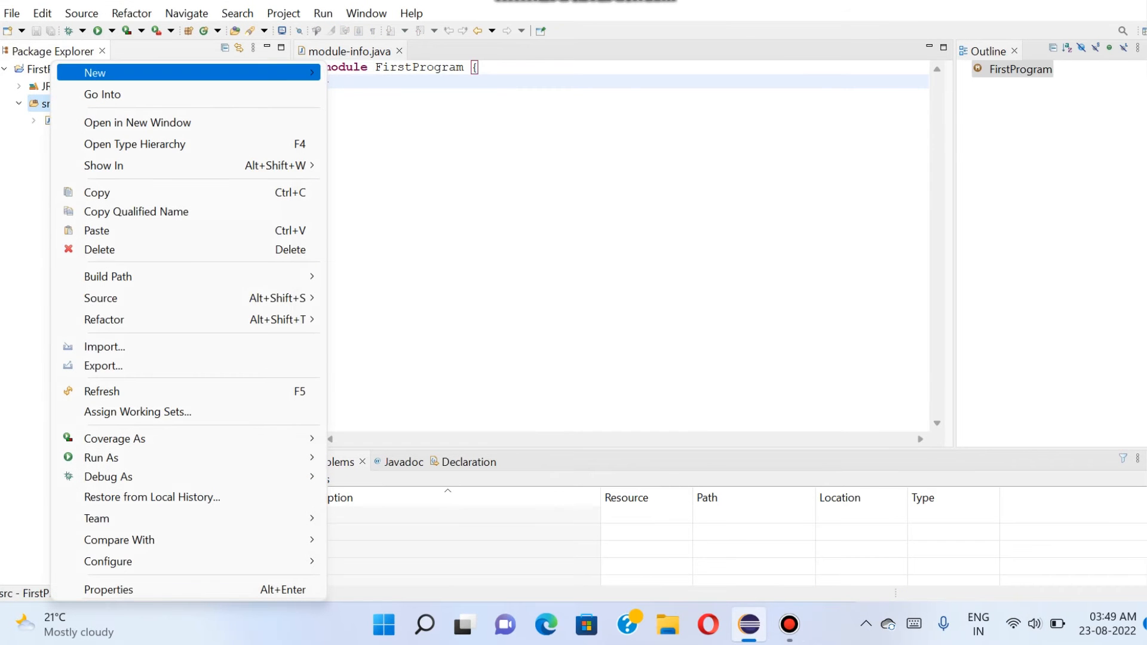
mouse_move(95, 73)
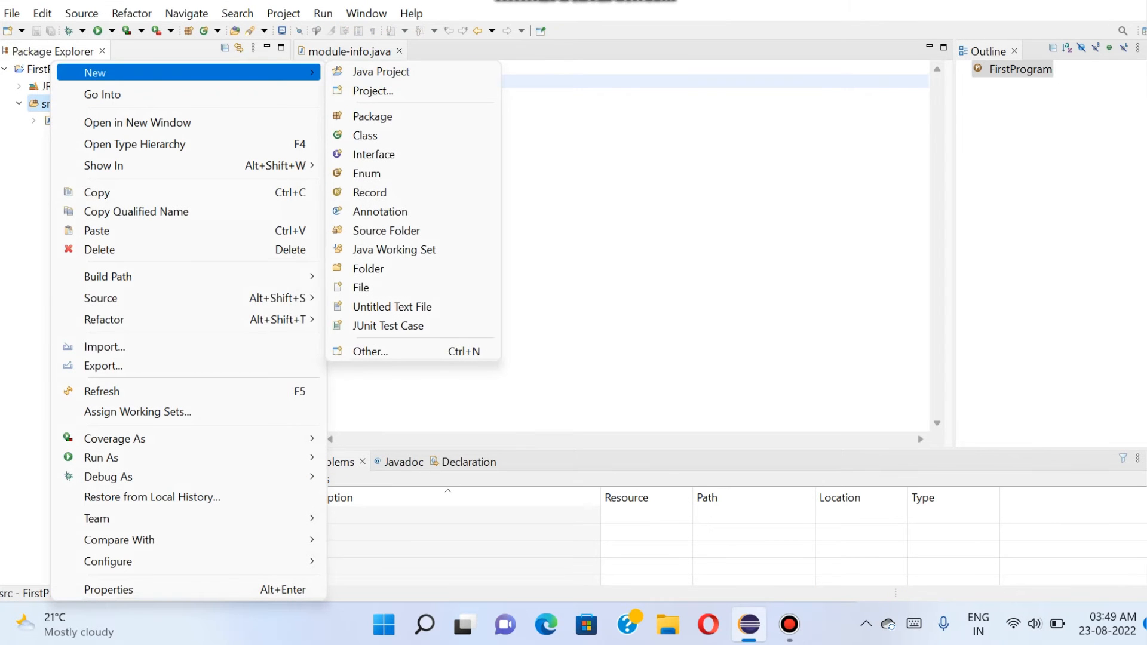
click(372, 116)
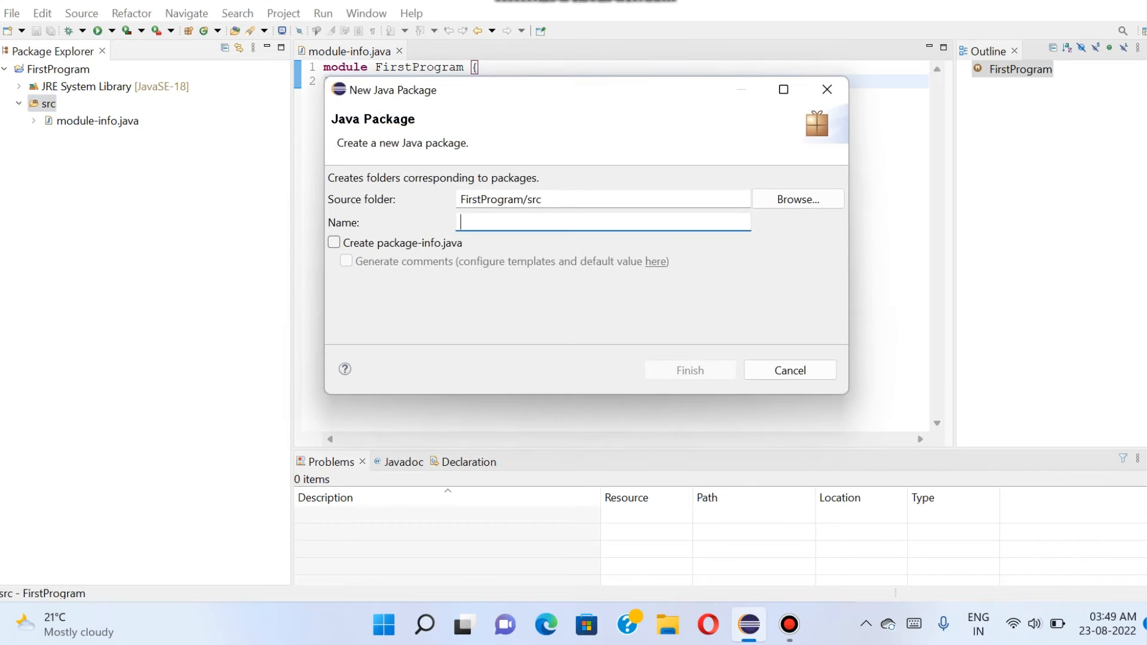
text(com.)
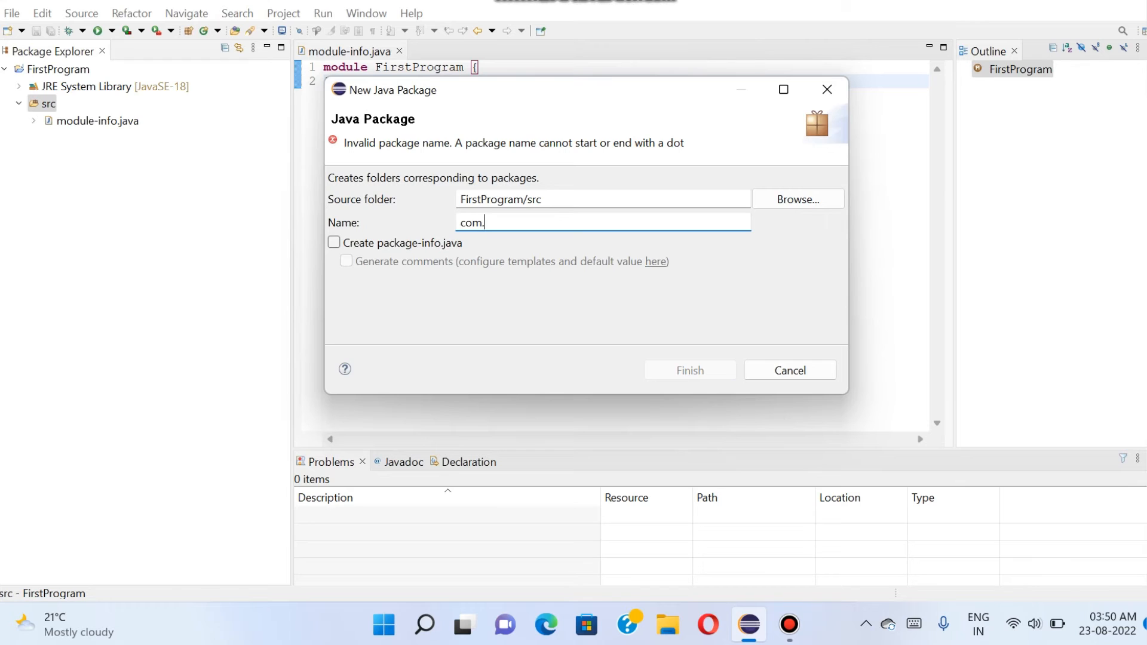
text(tech)
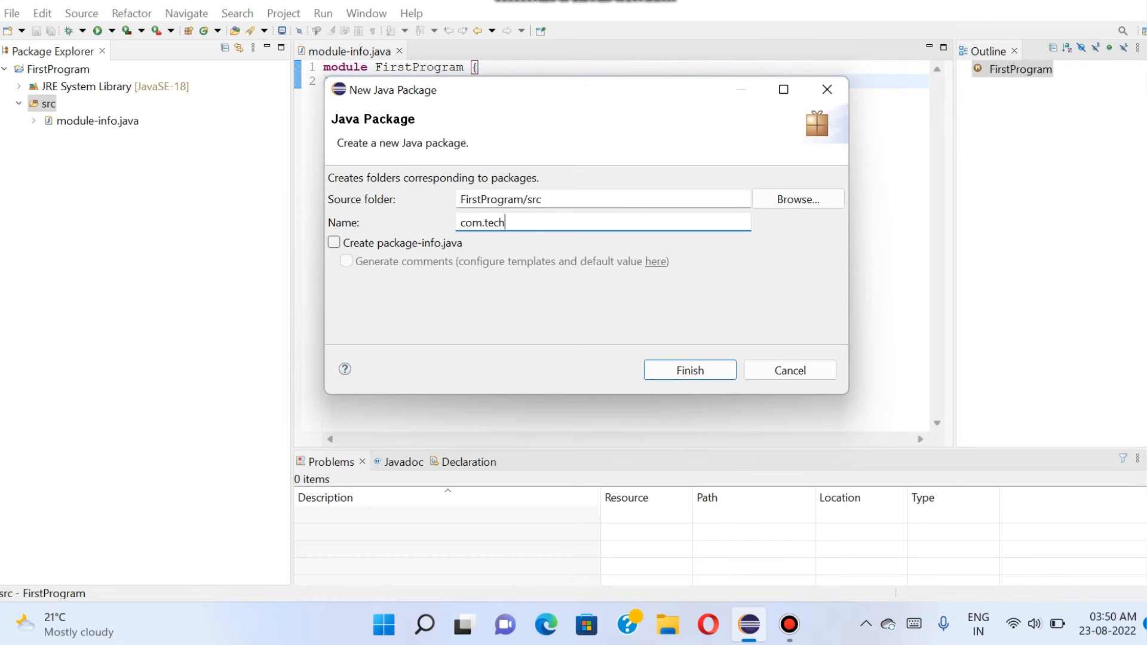
text(Talks)
key(Return)
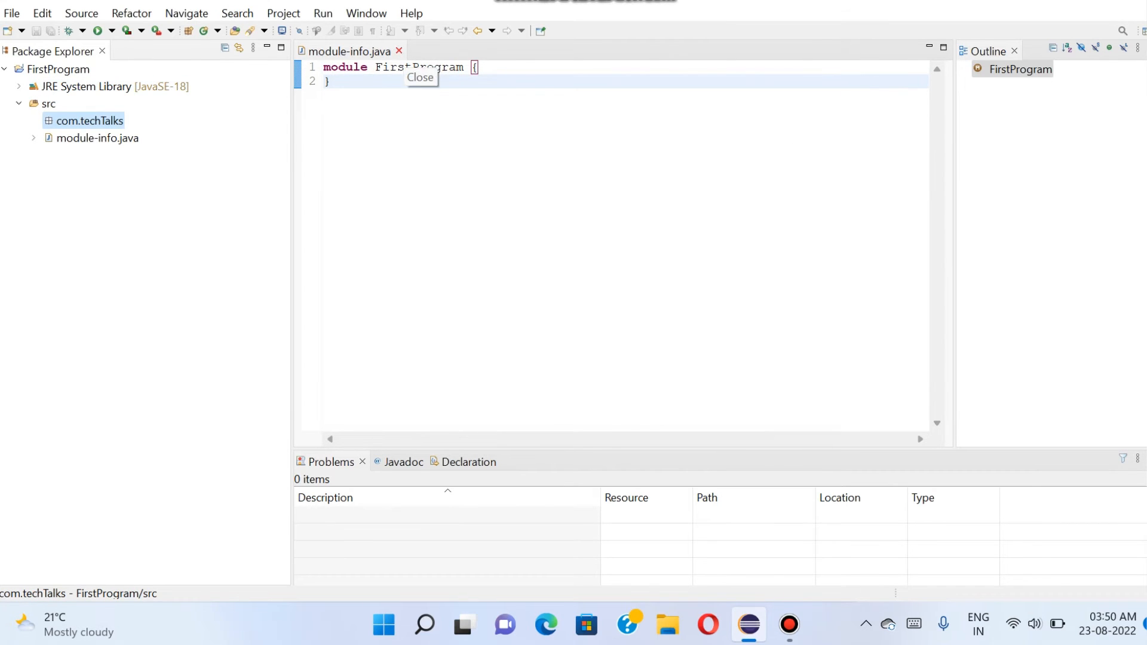
Close the module-info.java editor and create a public class named HelloWorld in the com.techTalks package.
click(399, 51)
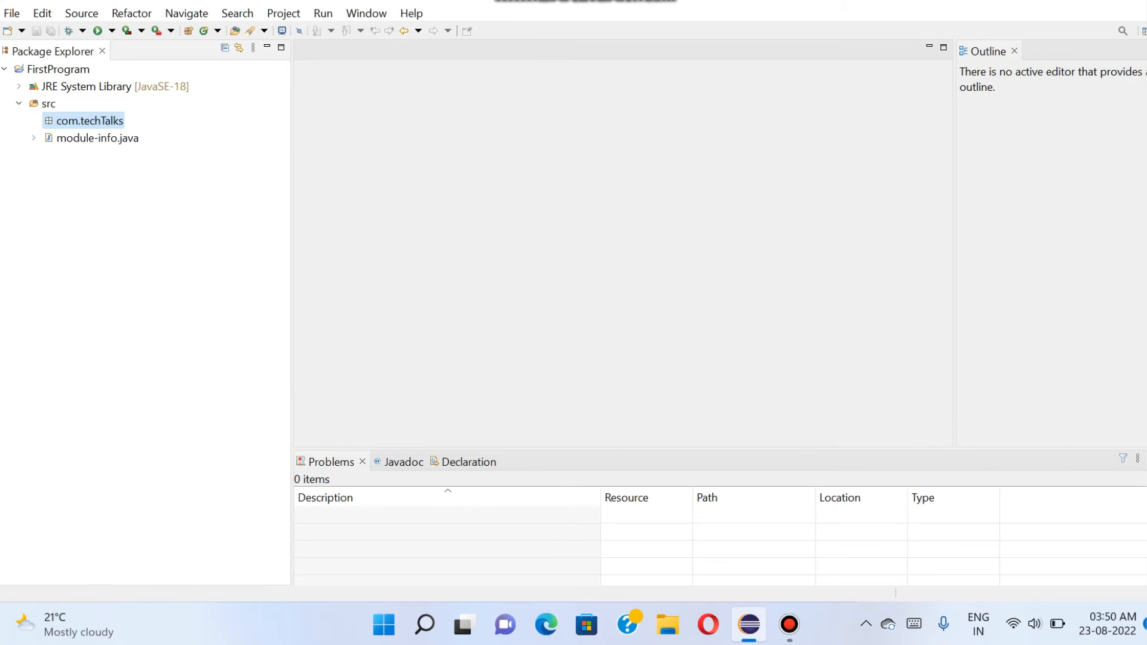
right_click(91, 120)
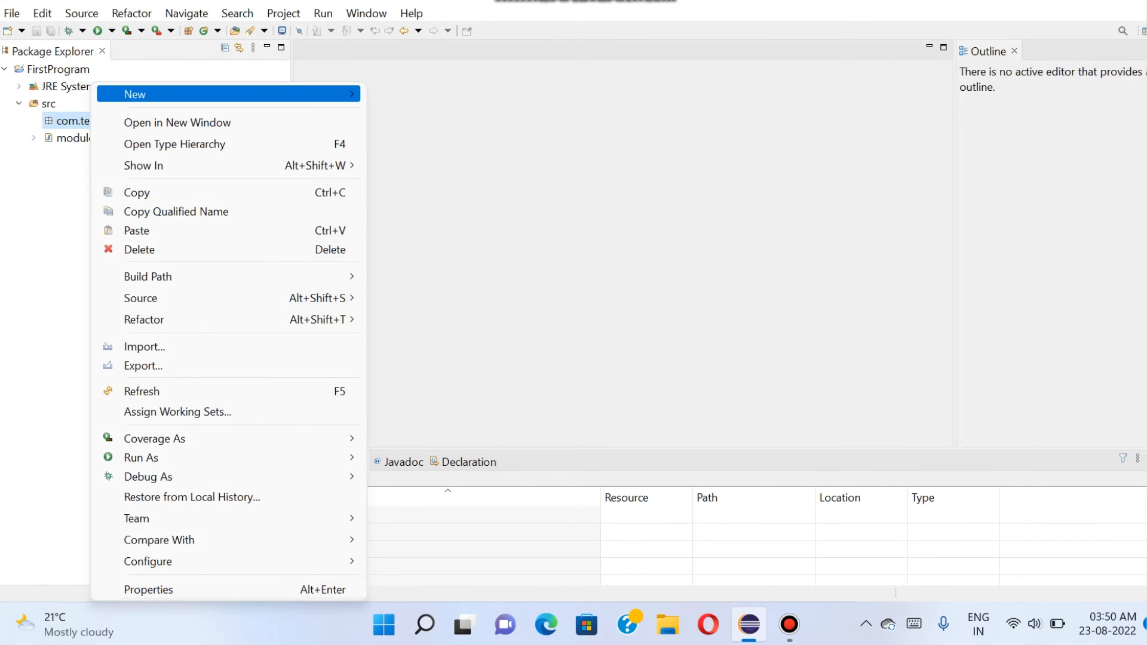
mouse_move(137, 94)
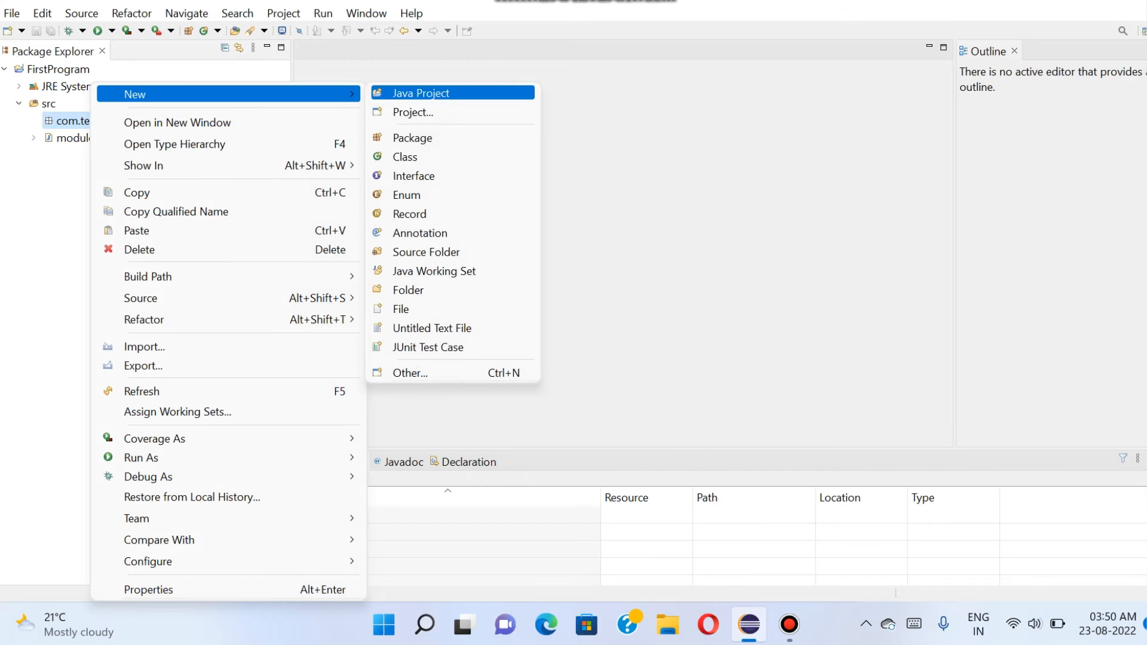
click(419, 157)
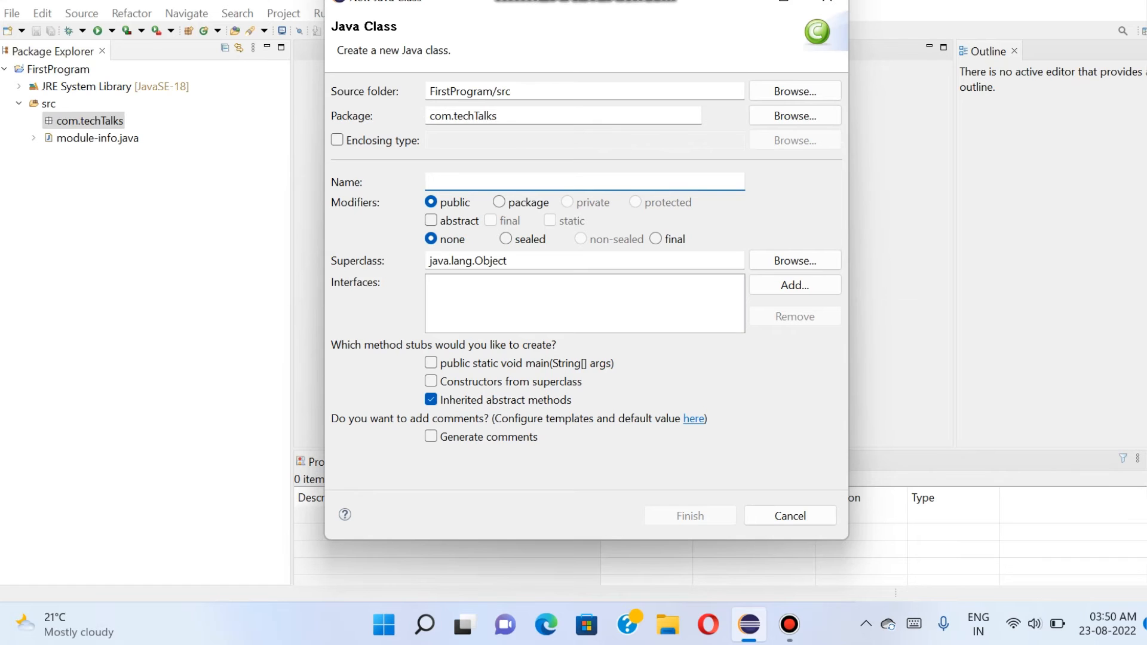
text(H)
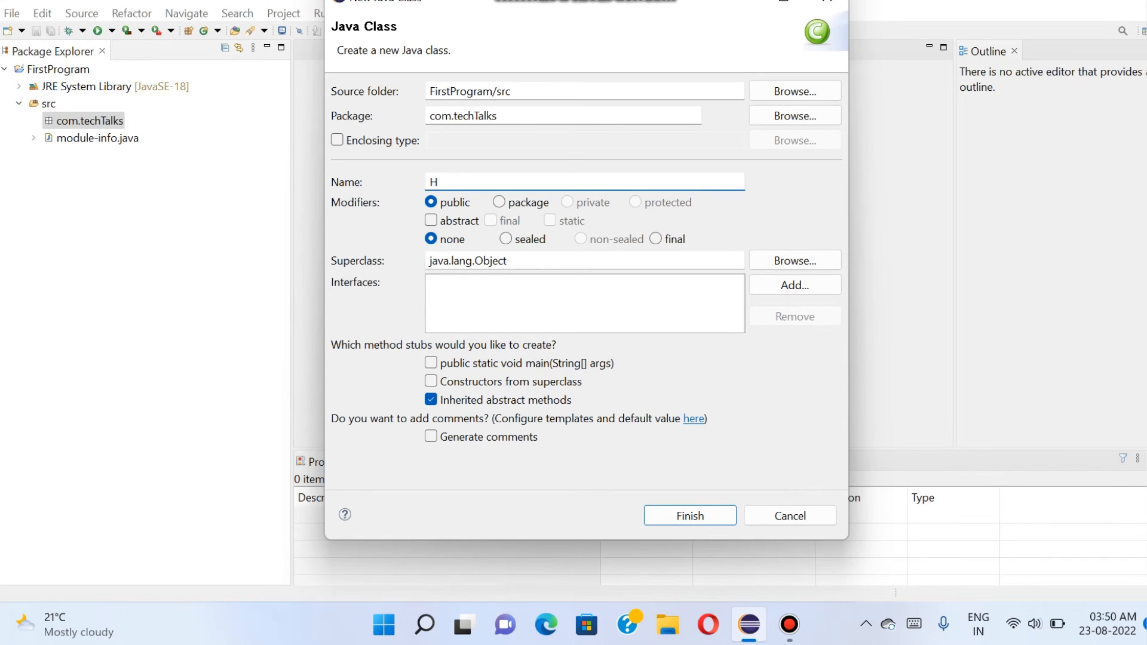
text(elloWorld)
key(Return)
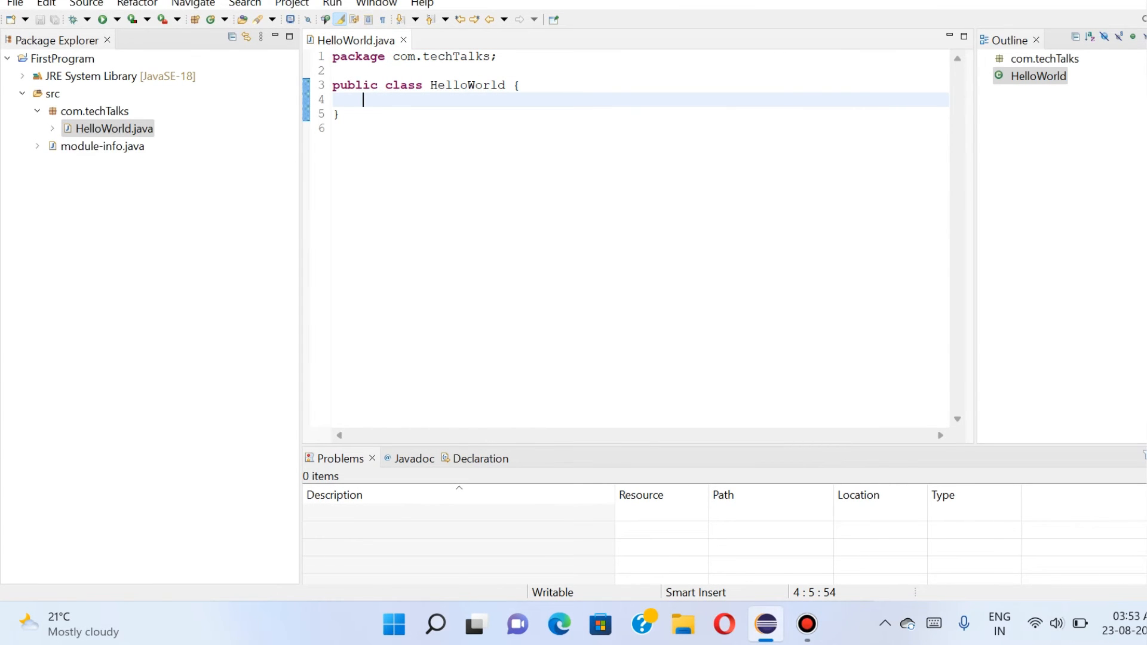
Insert the main method into the HelloWorld class from the "main" code completion template and save the file.
text(main)
key(ctrl+space)
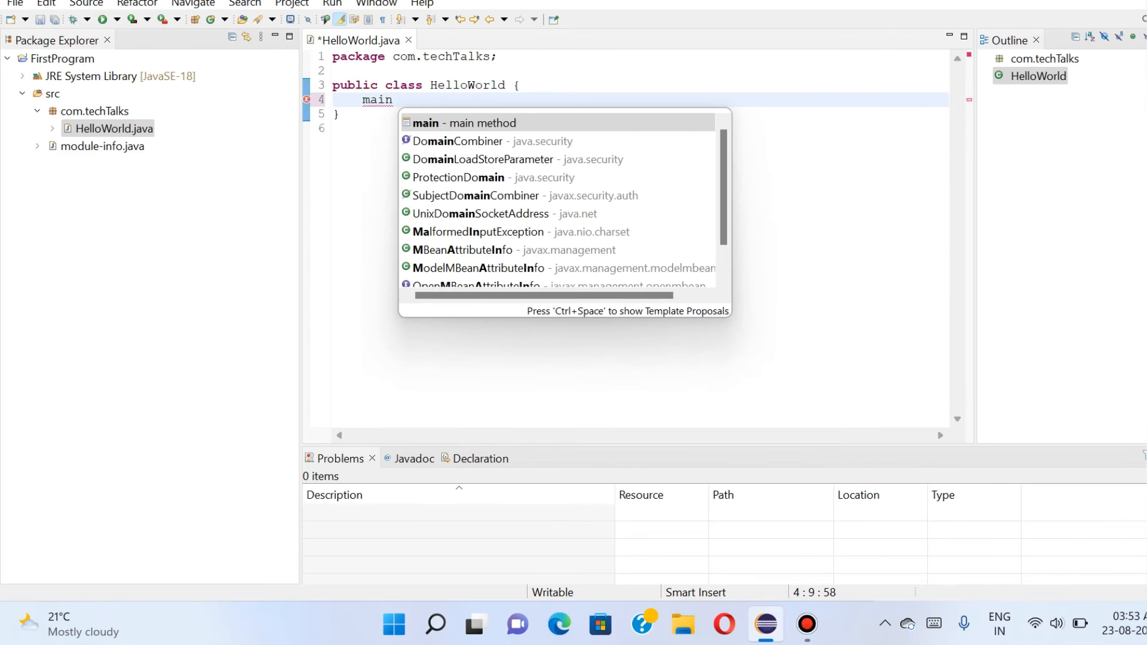
key(Return)
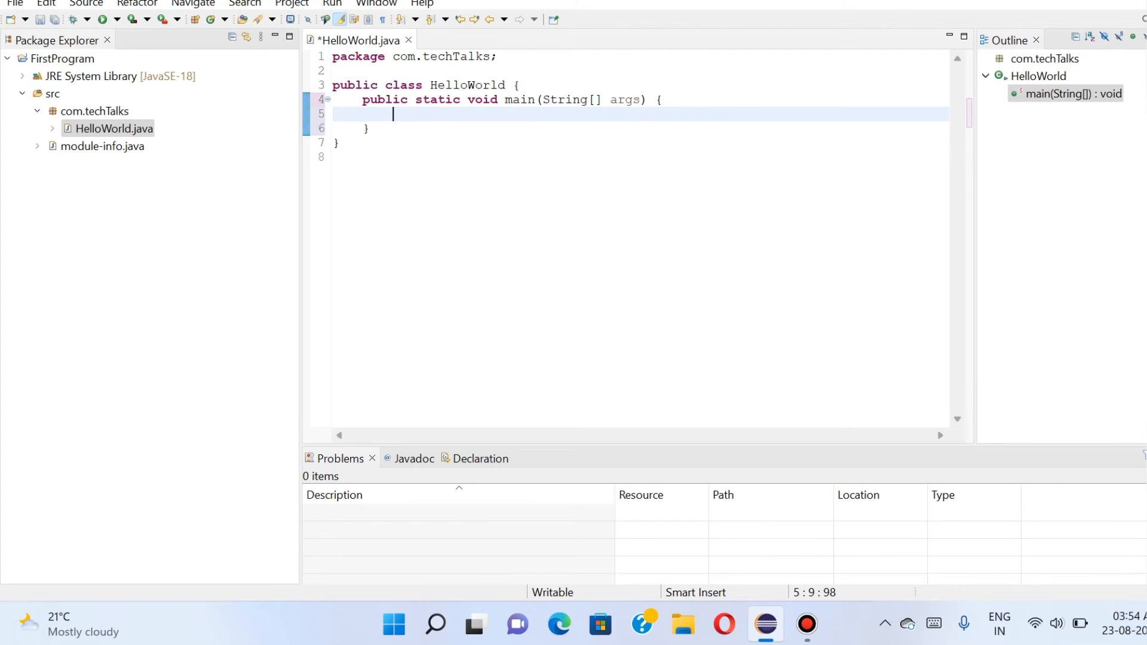
key(ctrl+s)
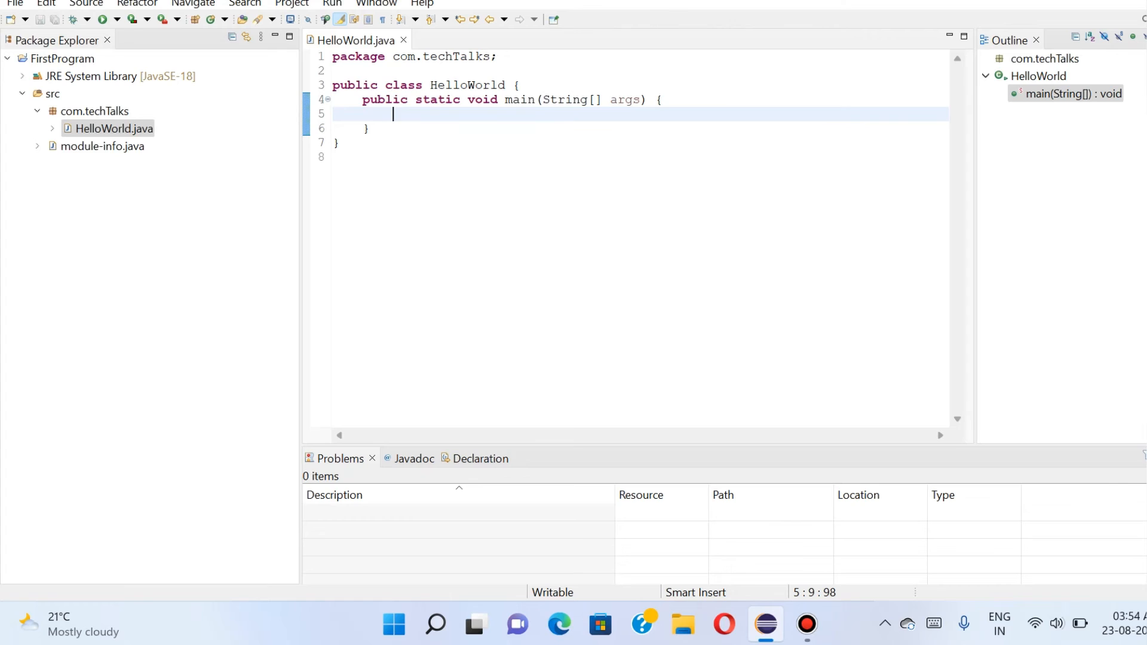
Add a System.out.println statement with the text "Hi Coder, Welcome to Java World" to the main method and save the file.
text(sysou)
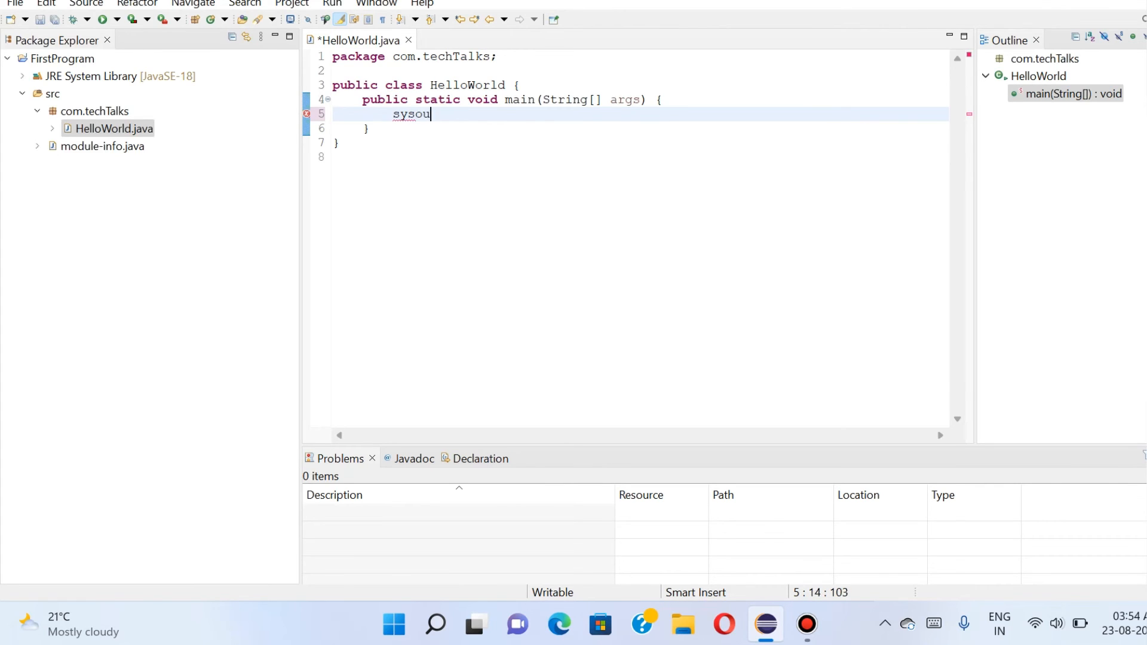
key(ctrl+space)
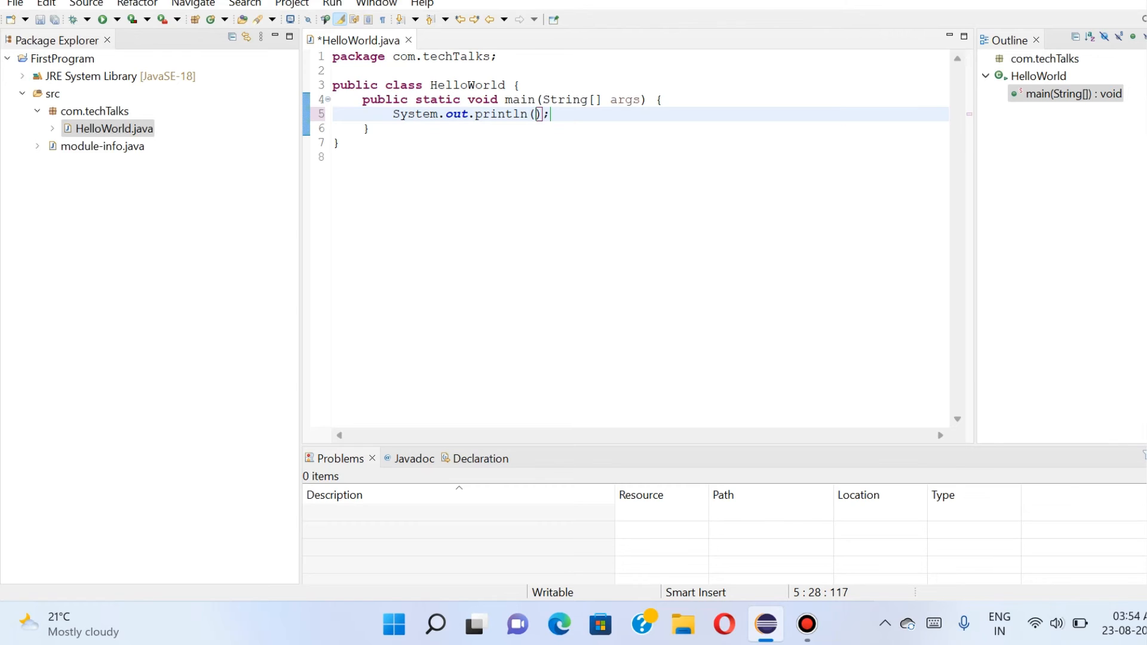
text("")
key(Right)
key(Left)
key(Left)
text(Hi Coder)
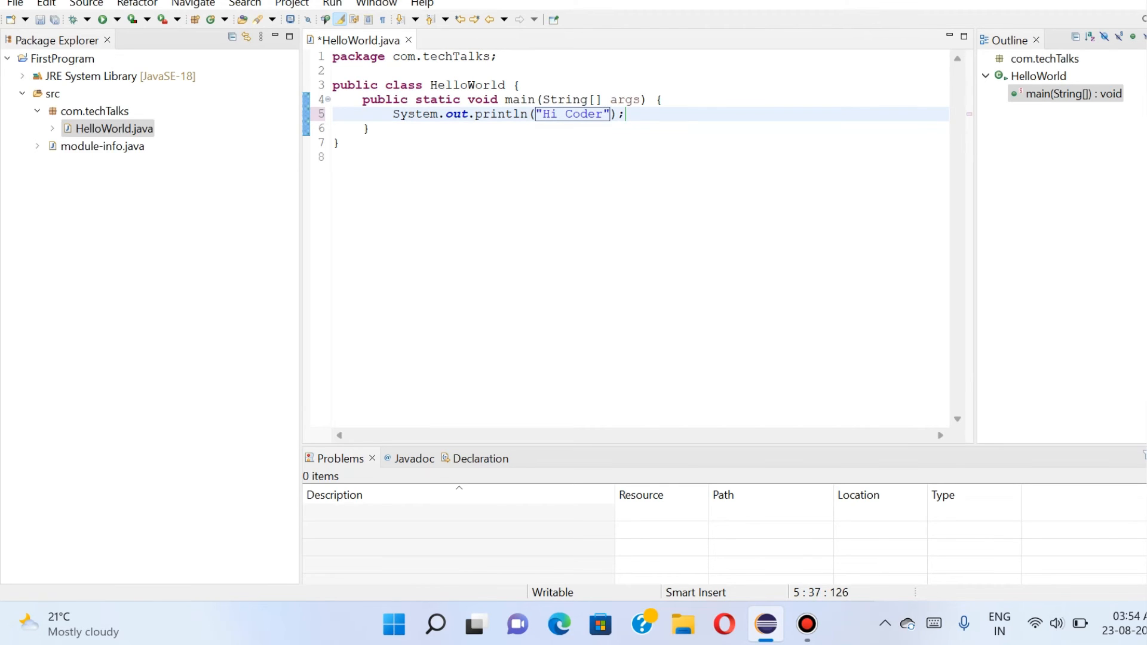
text(, Welco)
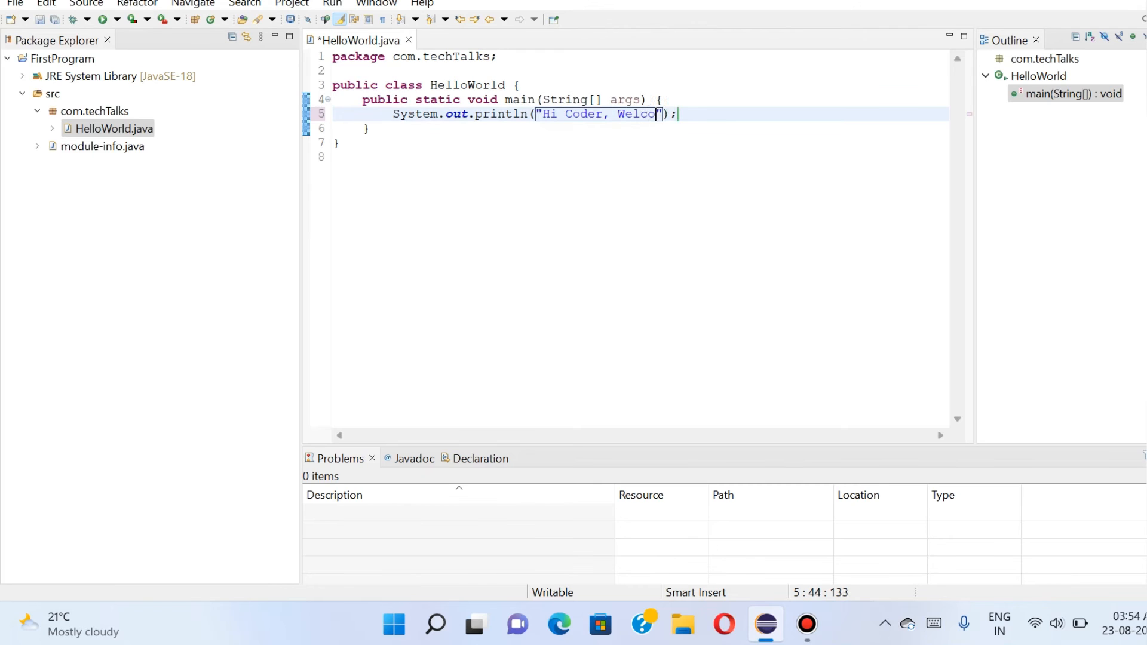
text(me )
text(to Java )
text(Wo)
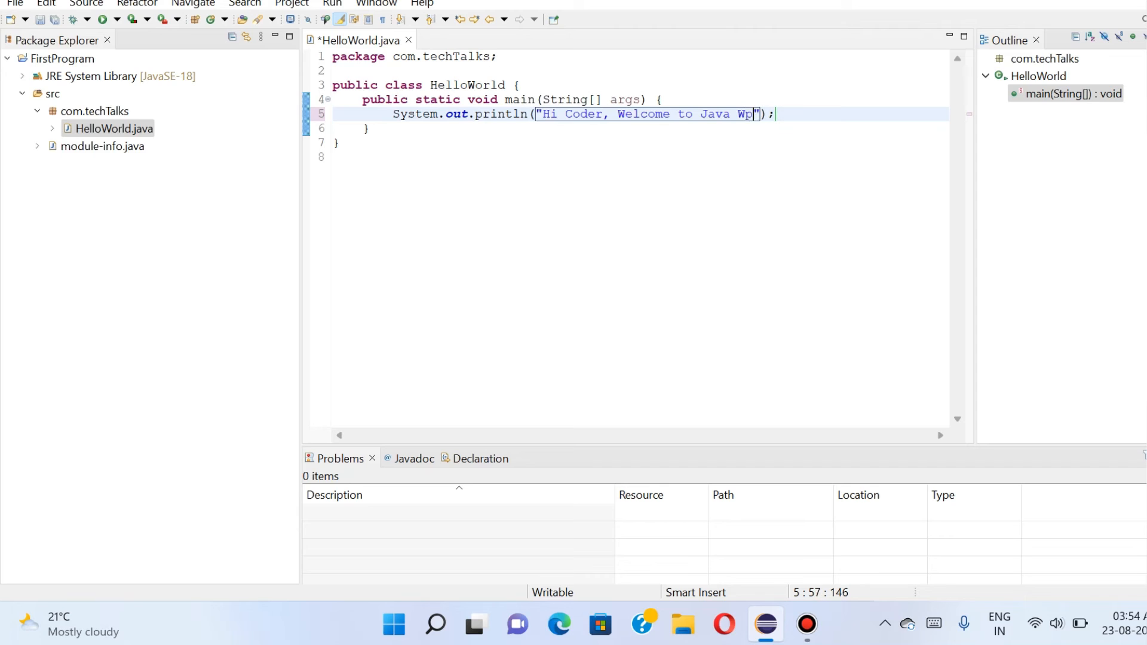
key(BackSpace)
text(orld)
key(ctrl+s)
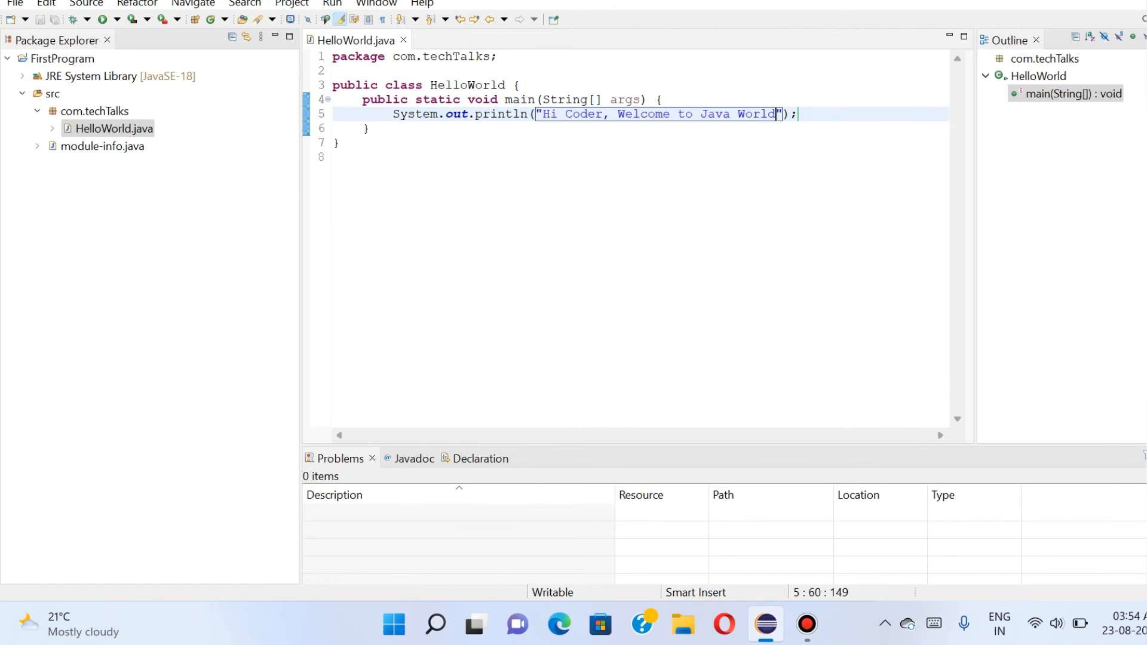
Run the HelloWorld class as a Java application and place the cursor in the console output.
right_click(533, 209)
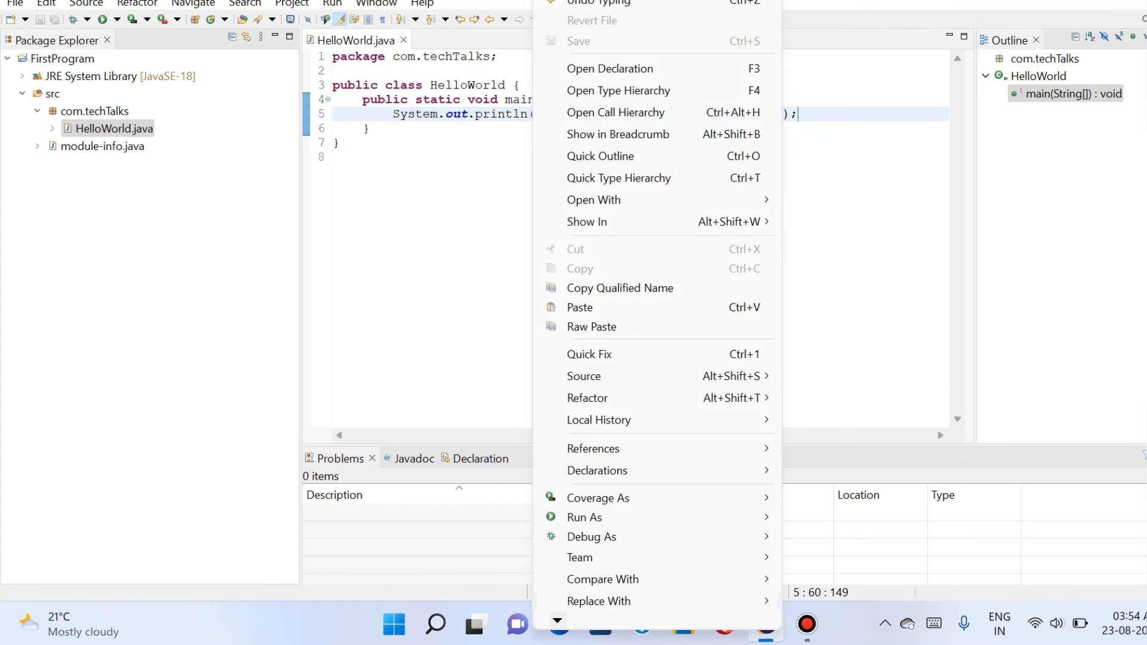
mouse_move(597, 517)
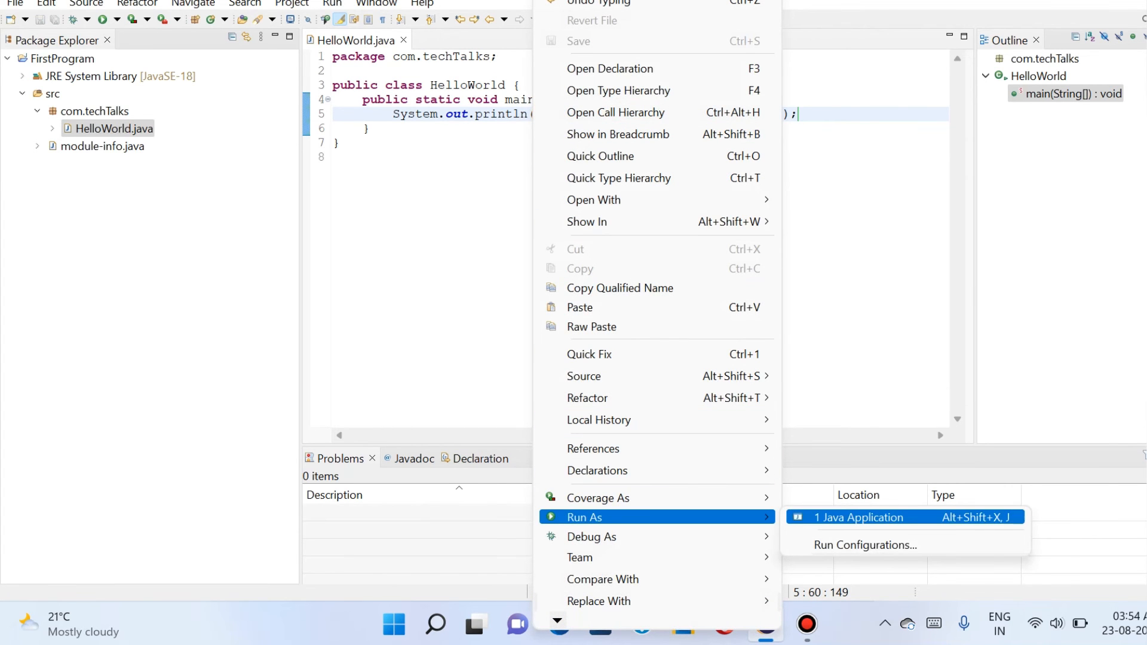
click(859, 517)
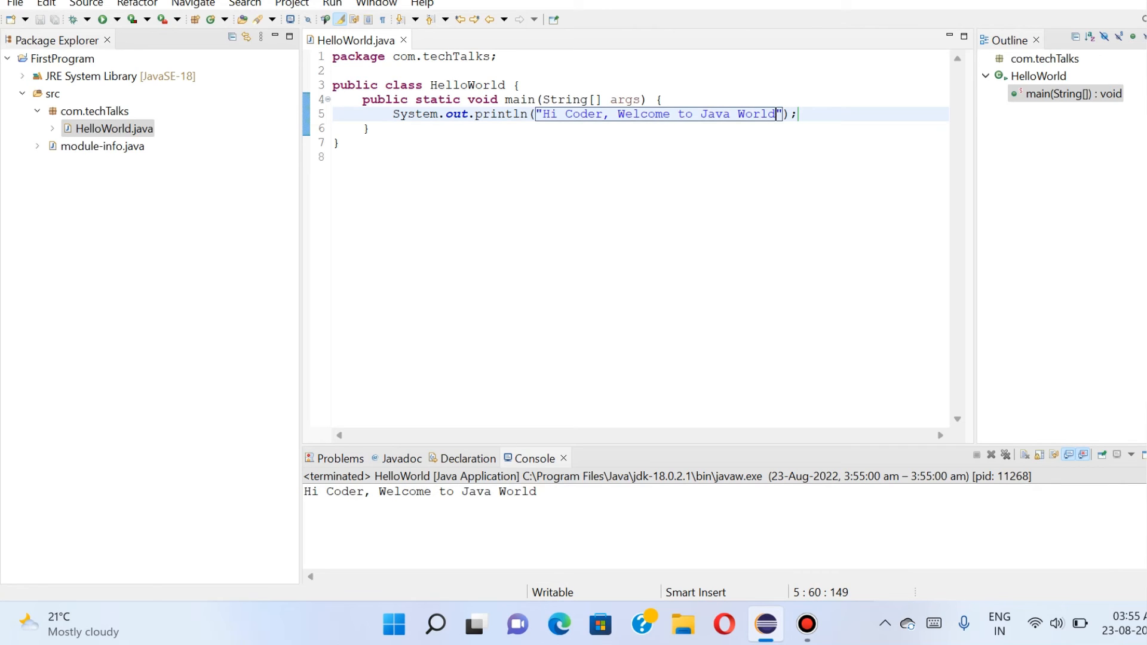
click(305, 507)
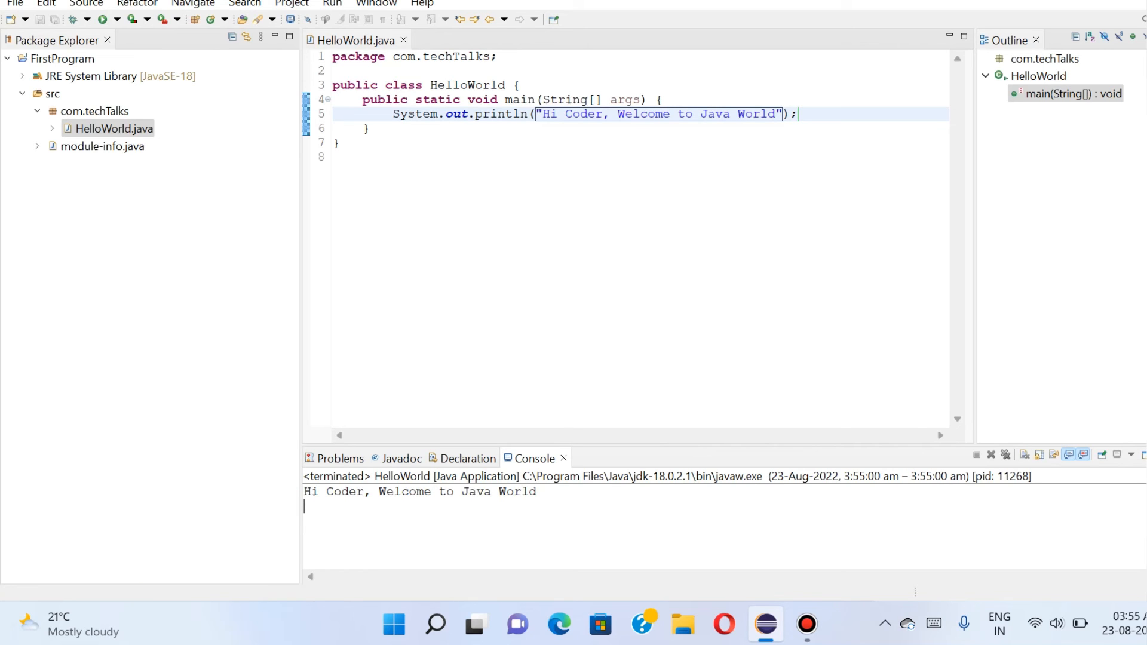
Insert HashMap<K, V> on a new line below the print statement with code completion, including the java.util.HashMap import.
key(Return)
text(Ha)
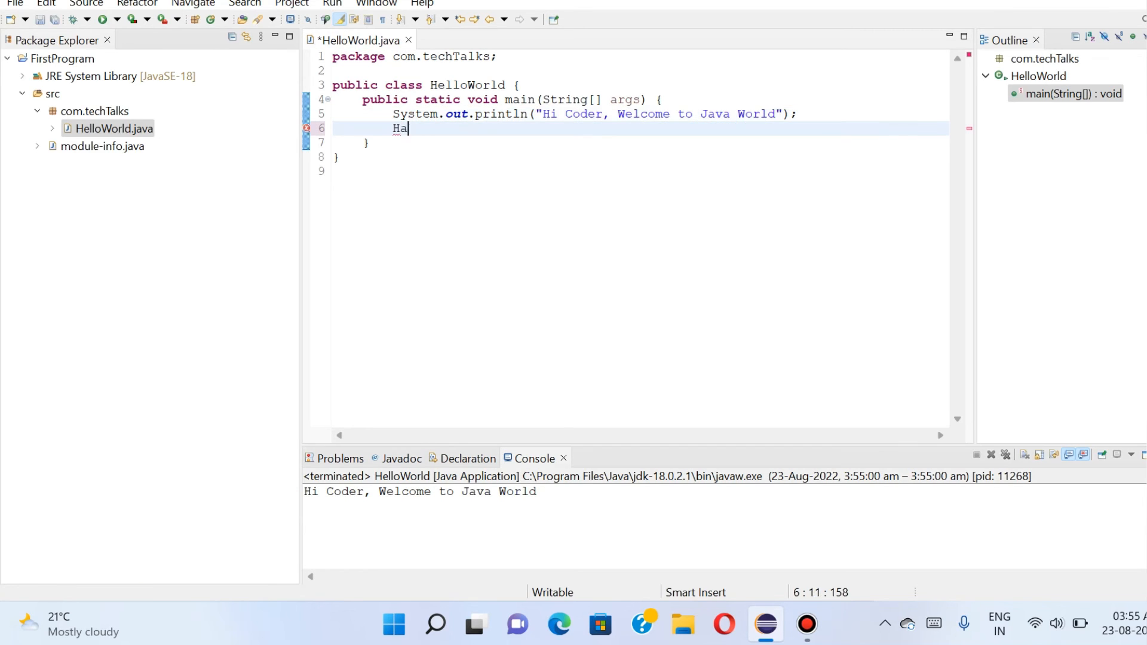
text(shMap)
key(ctrl+space)
key(Return)
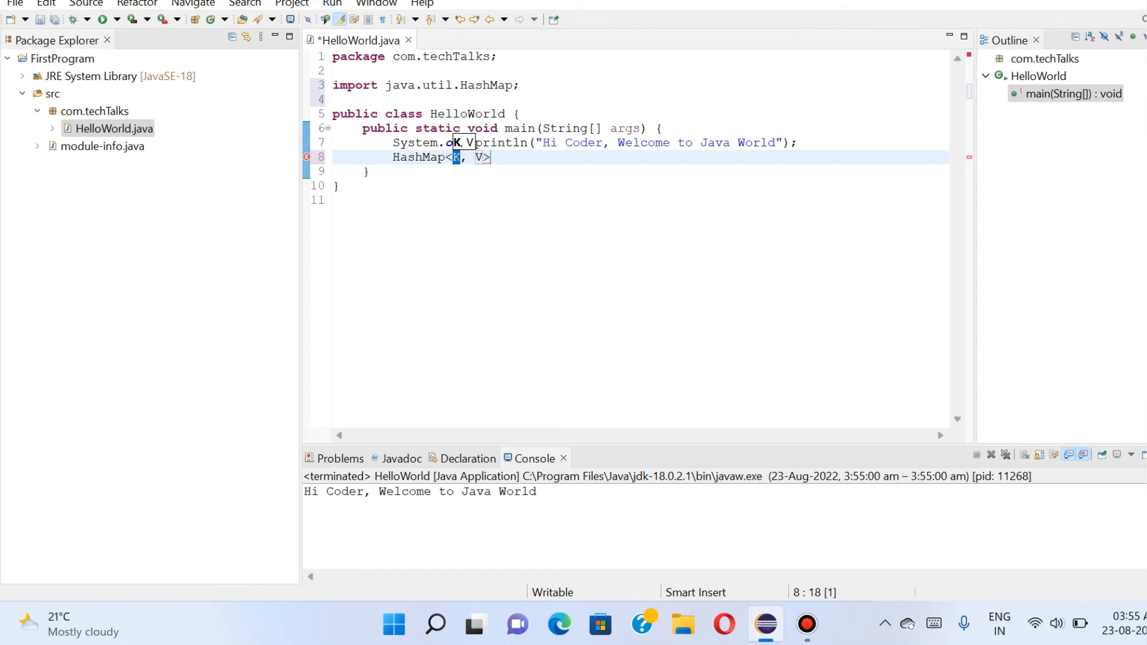
click(339, 85)
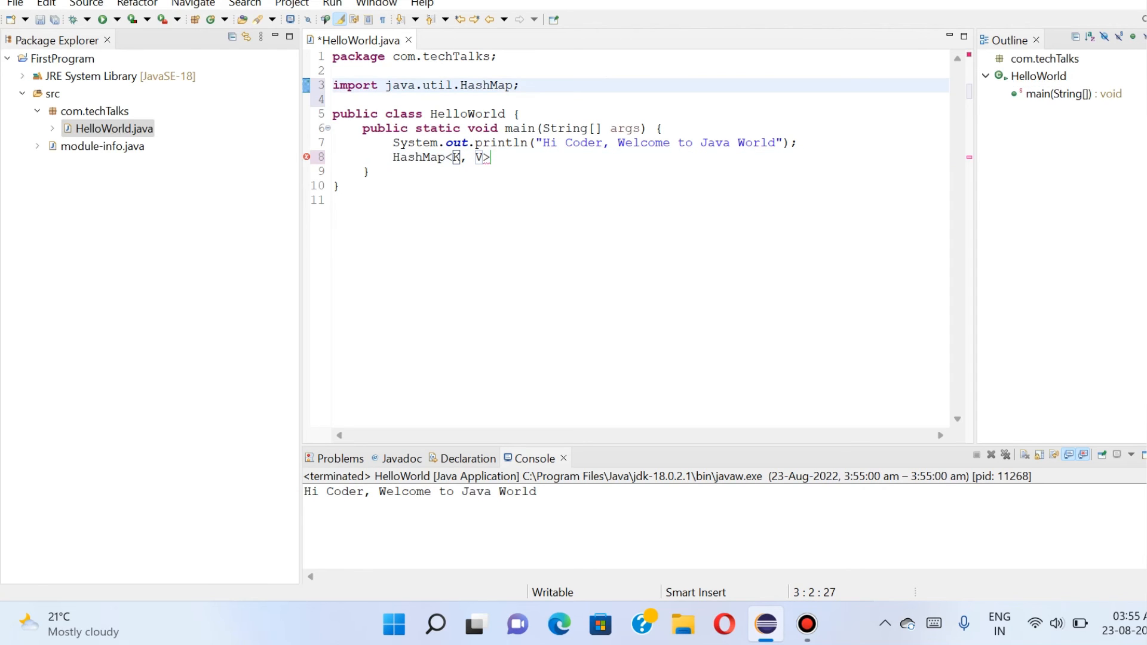
Delete the HashMap<K, V> code from the main method and remove the unused java.util.HashMap import with a quick fix.
drag(491, 158, 393, 157)
key(BackSpace)
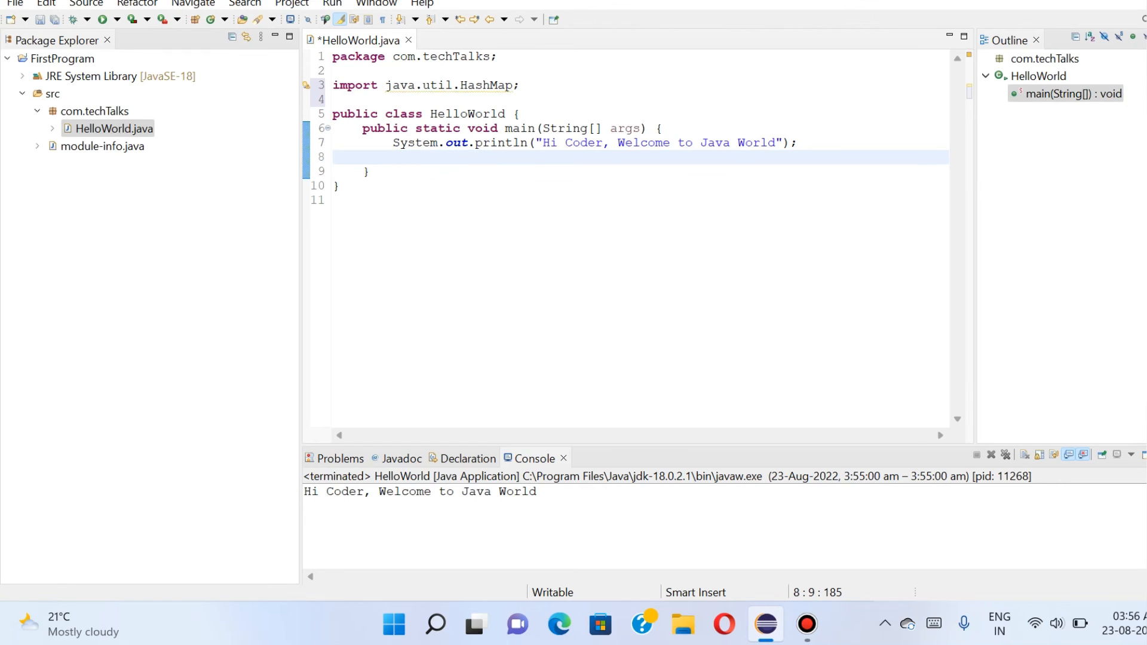
click(523, 85)
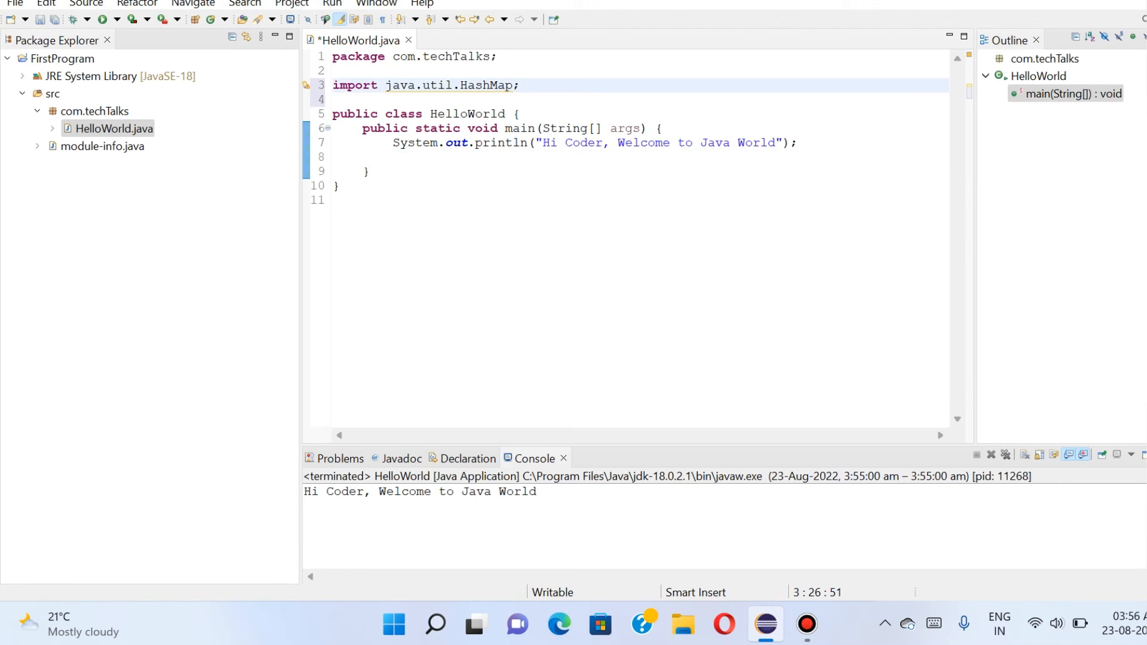
key(F2)
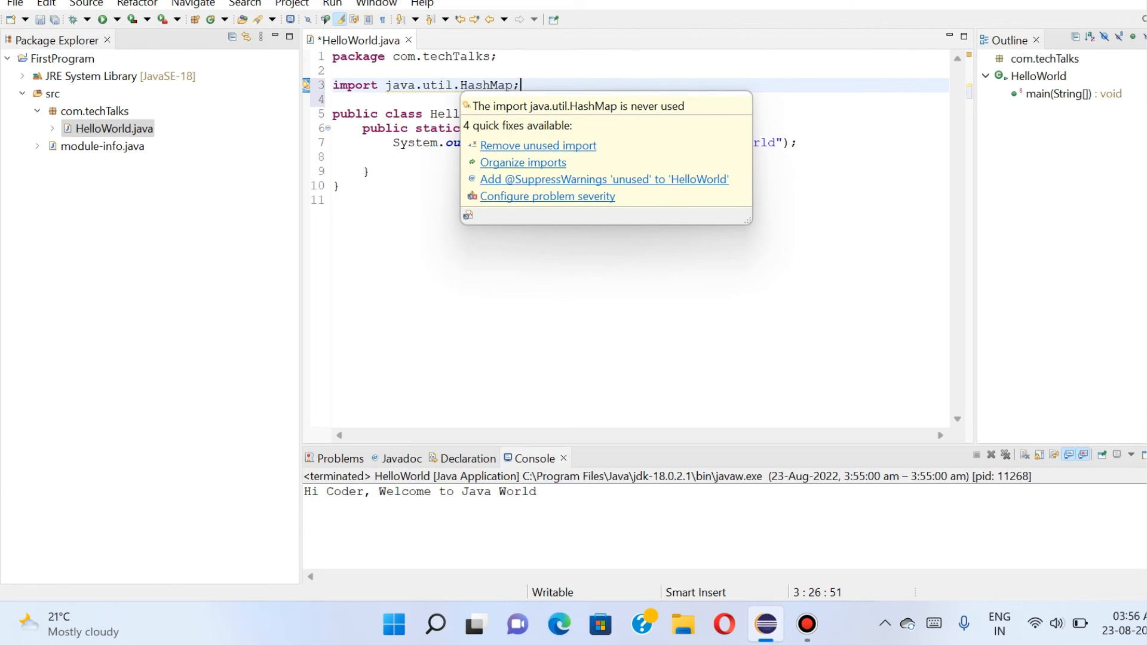
click(538, 146)
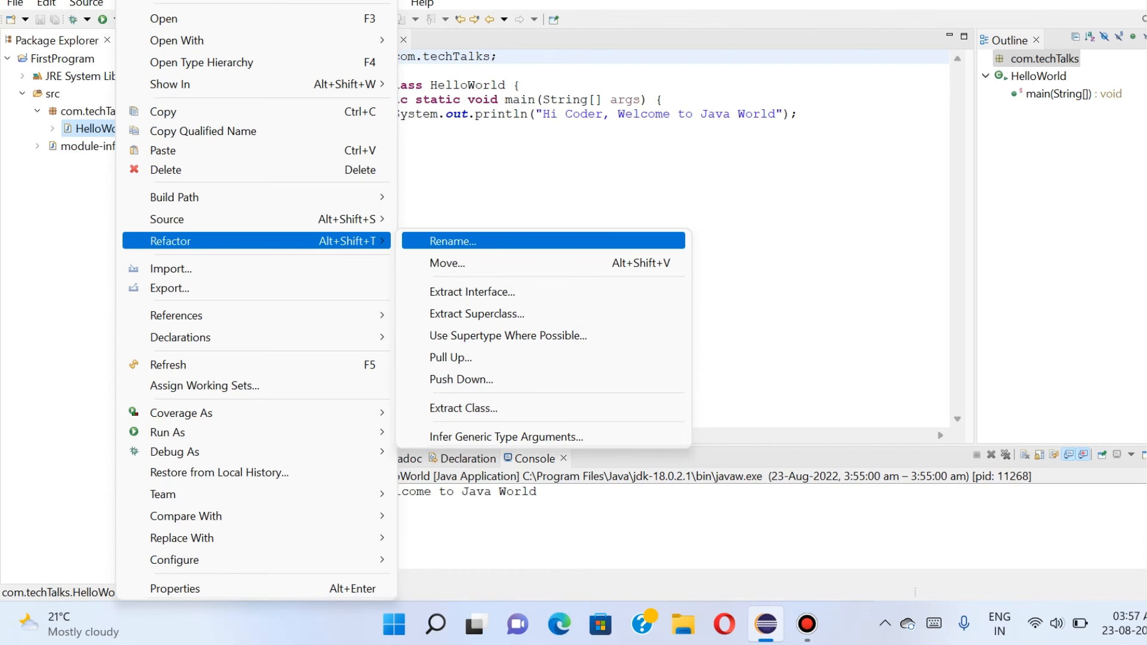
click(514, 143)
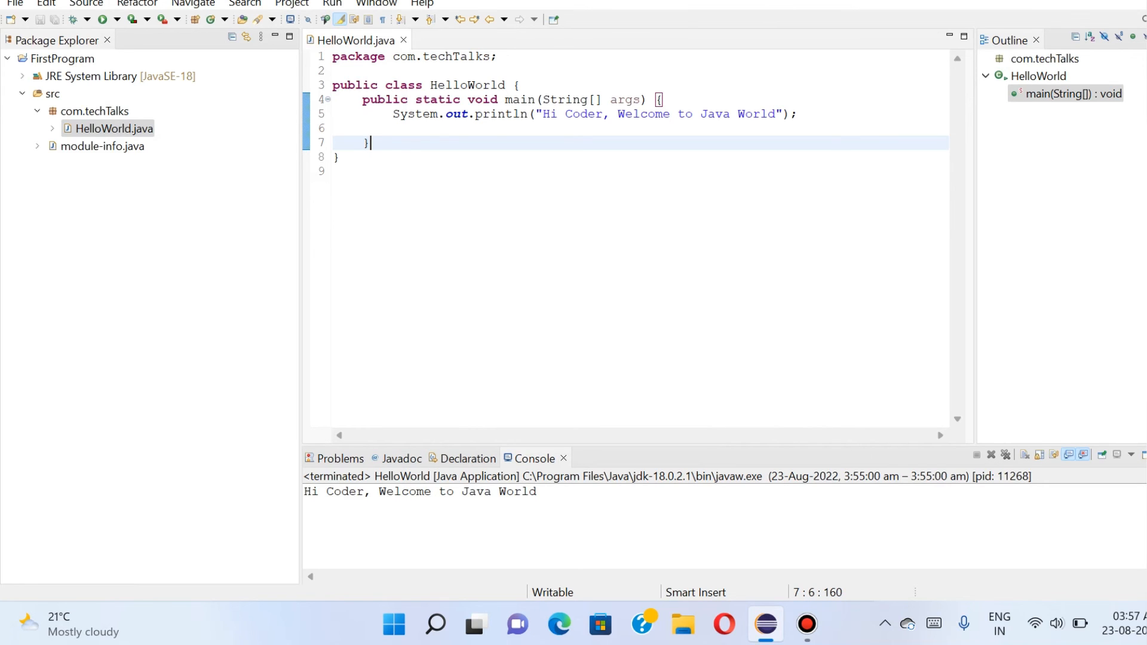
click(423, 3)
mouse_move(376, 3)
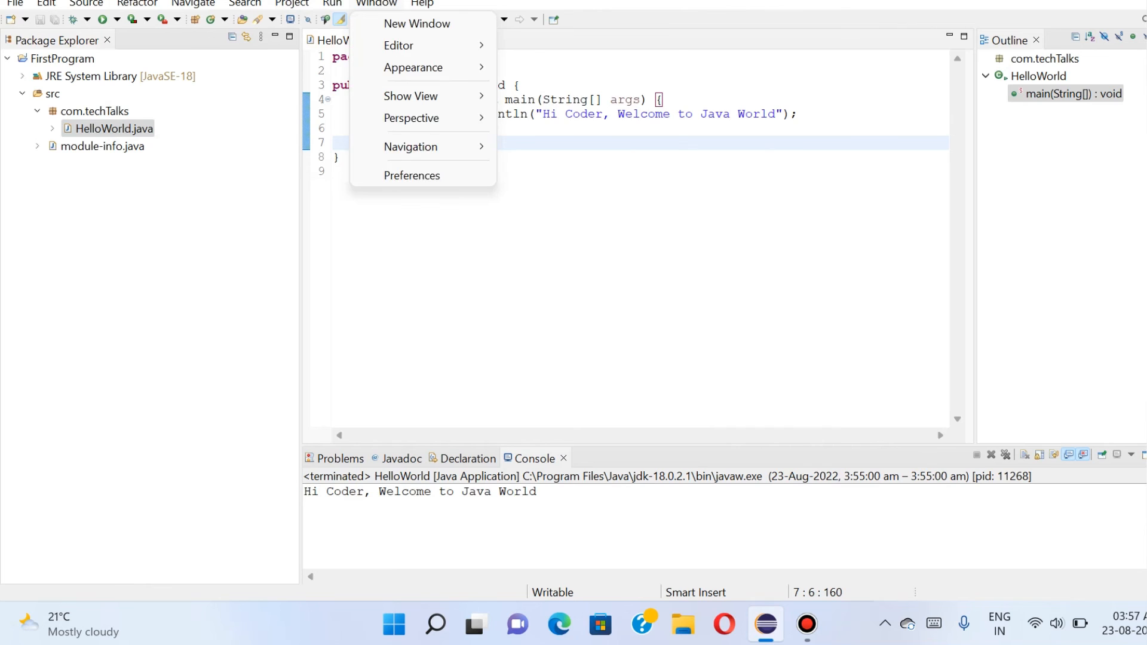
mouse_move(422, 3)
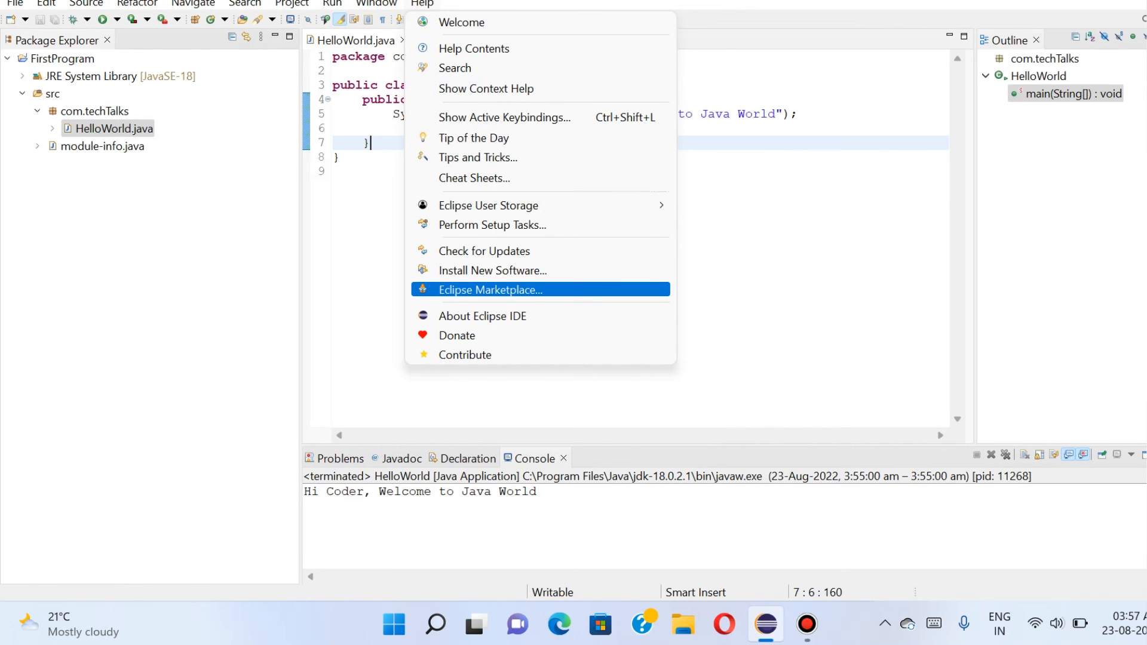
Search the Eclipse Marketplace for "groovy", look through the listed plugins, and return to the HelloWorld code without installing anything.
click(490, 290)
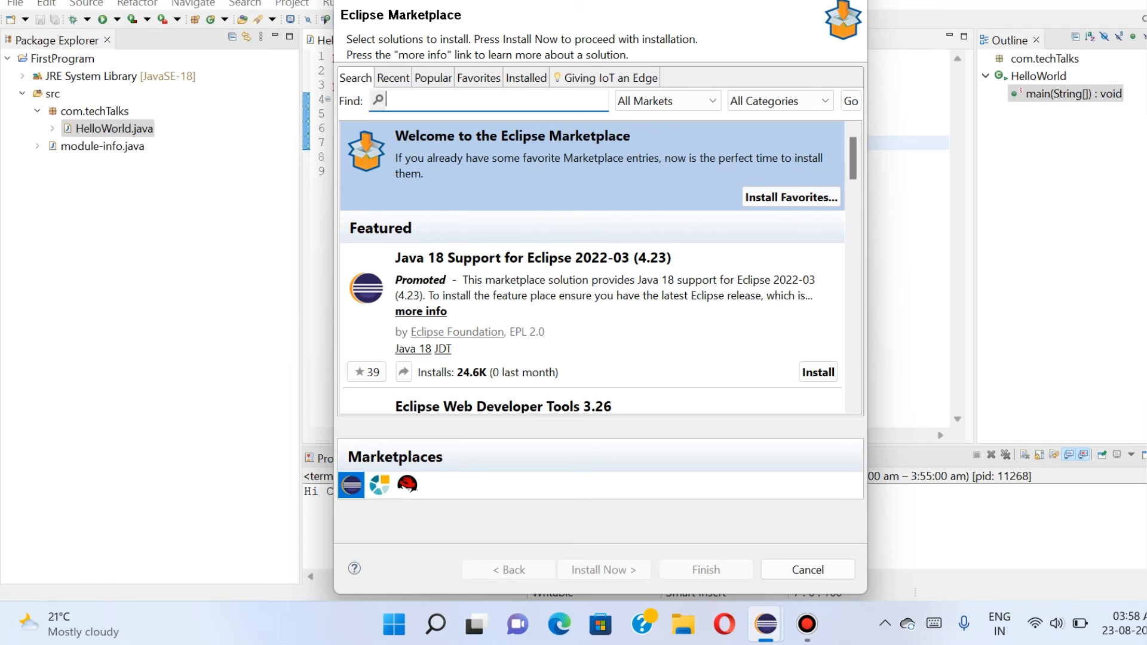
text(groovy)
key(Return)
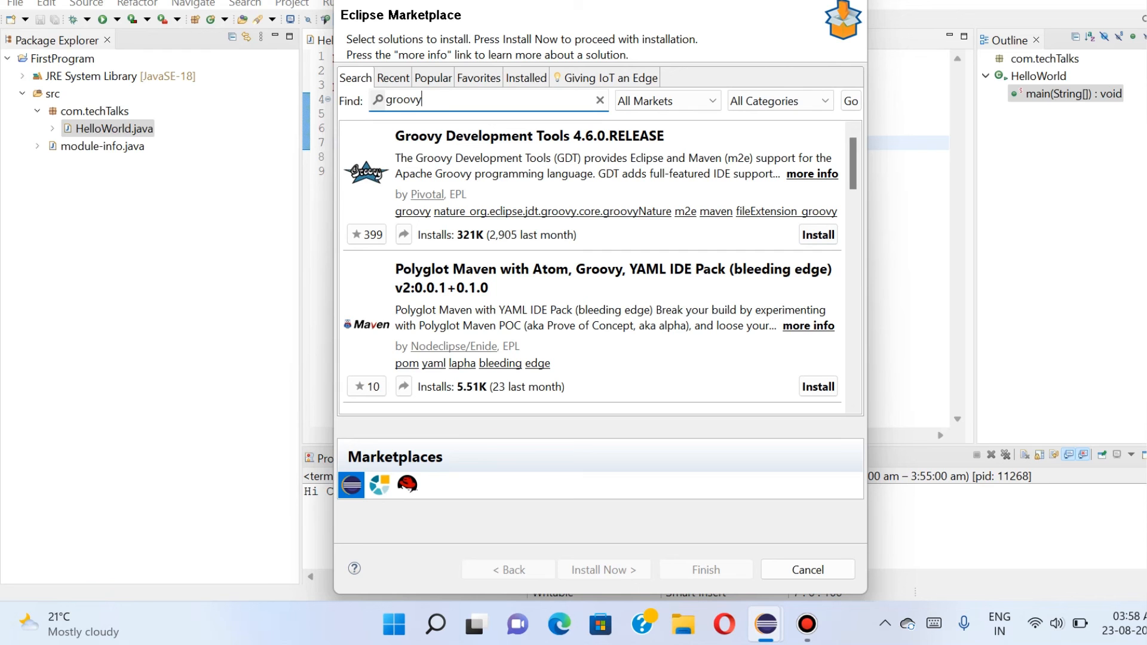
scroll(592, 267, down, 15)
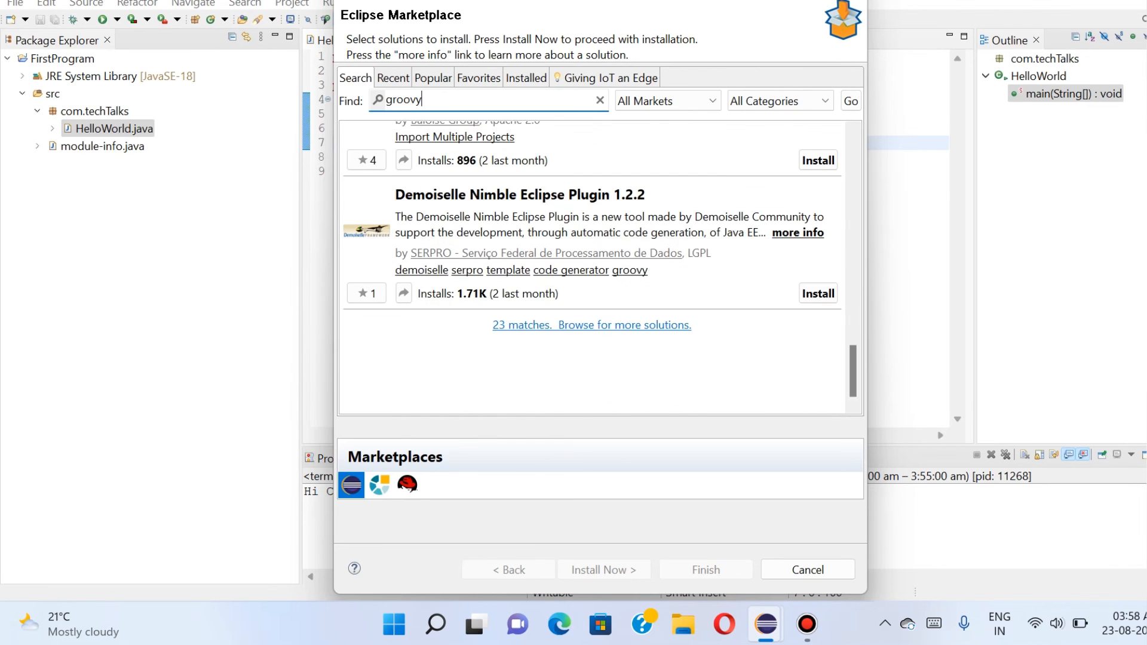
scroll(592, 268, up, 15)
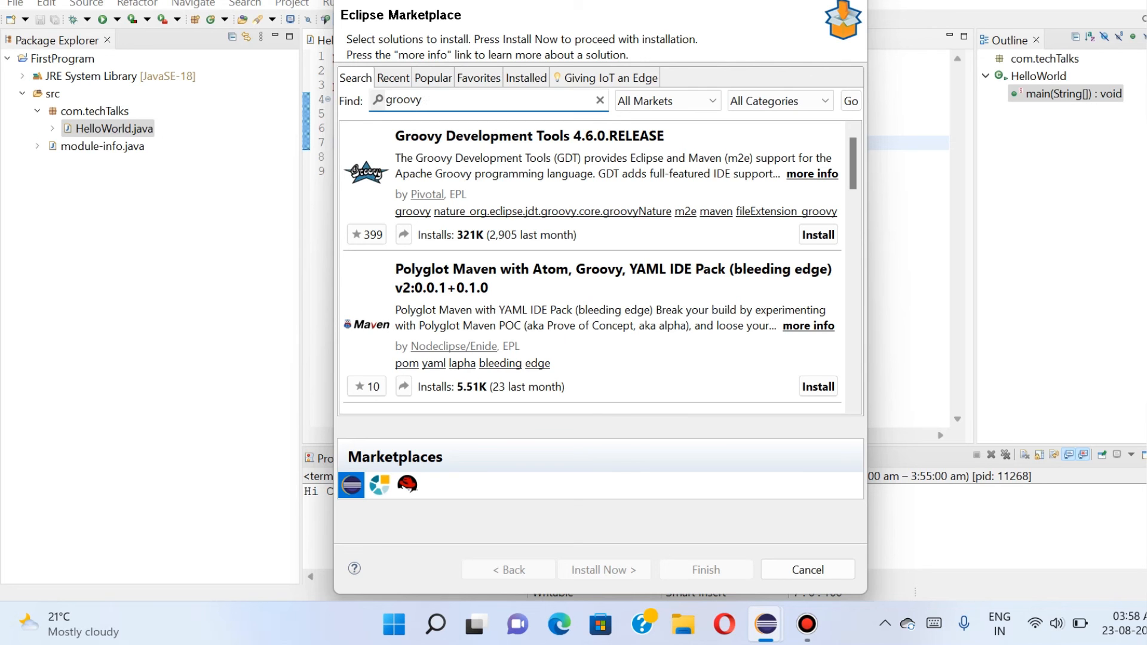
click(807, 570)
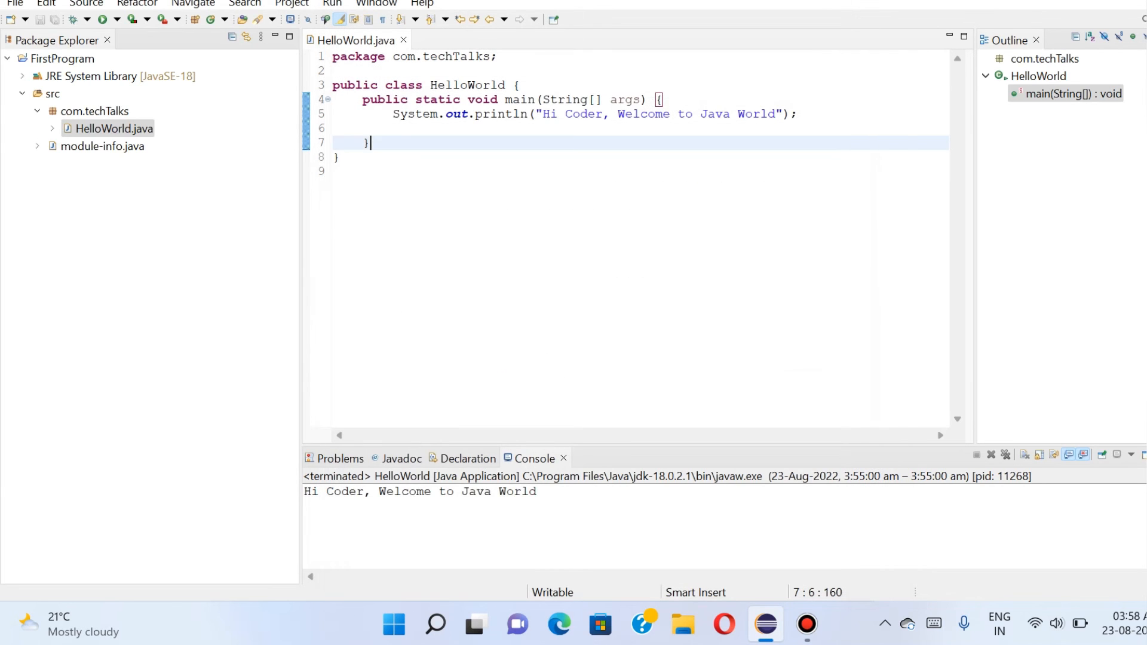
click(335, 171)
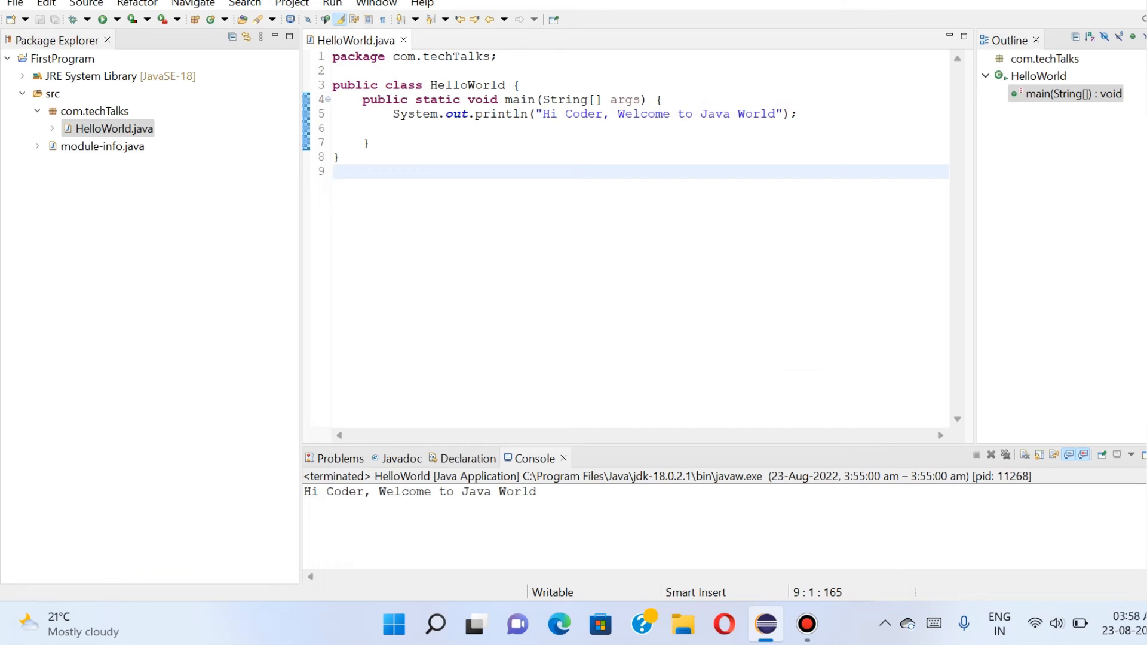